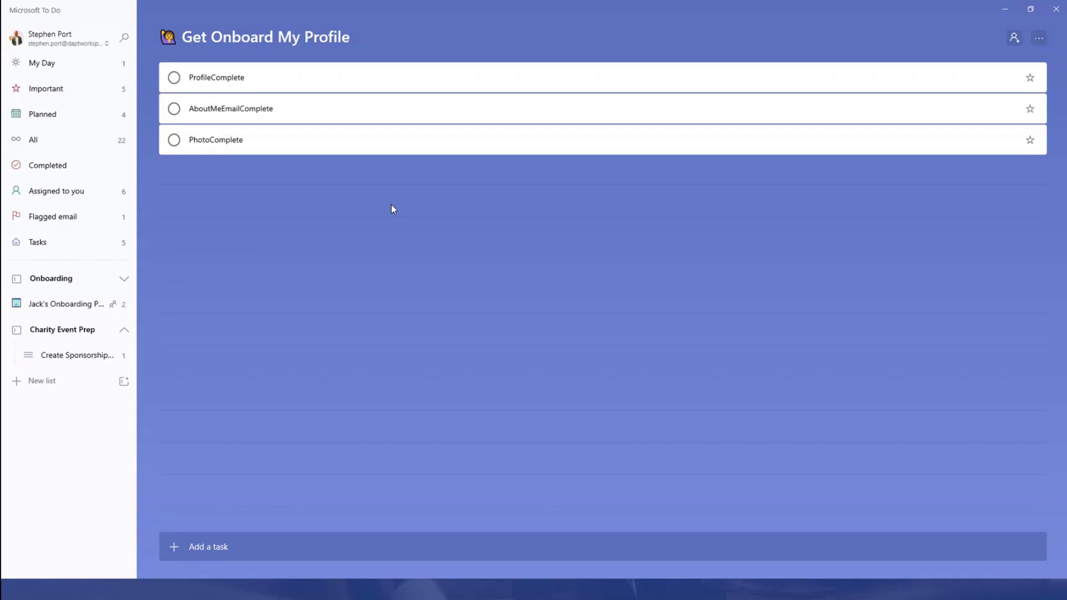
Review the tasks in the My Day, Important and Planned lists.
click(66, 65)
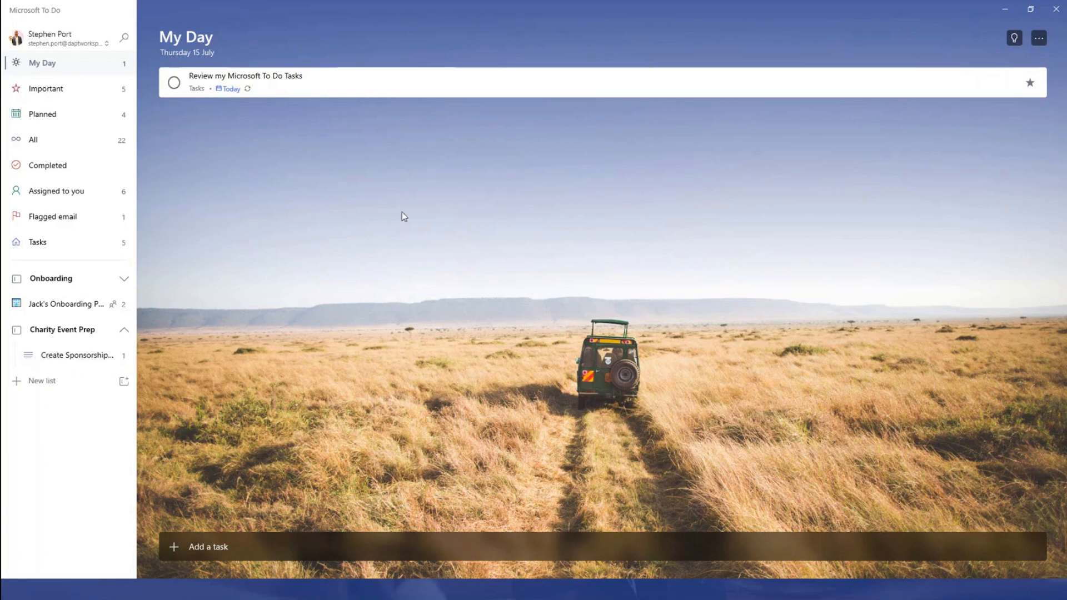
click(54, 94)
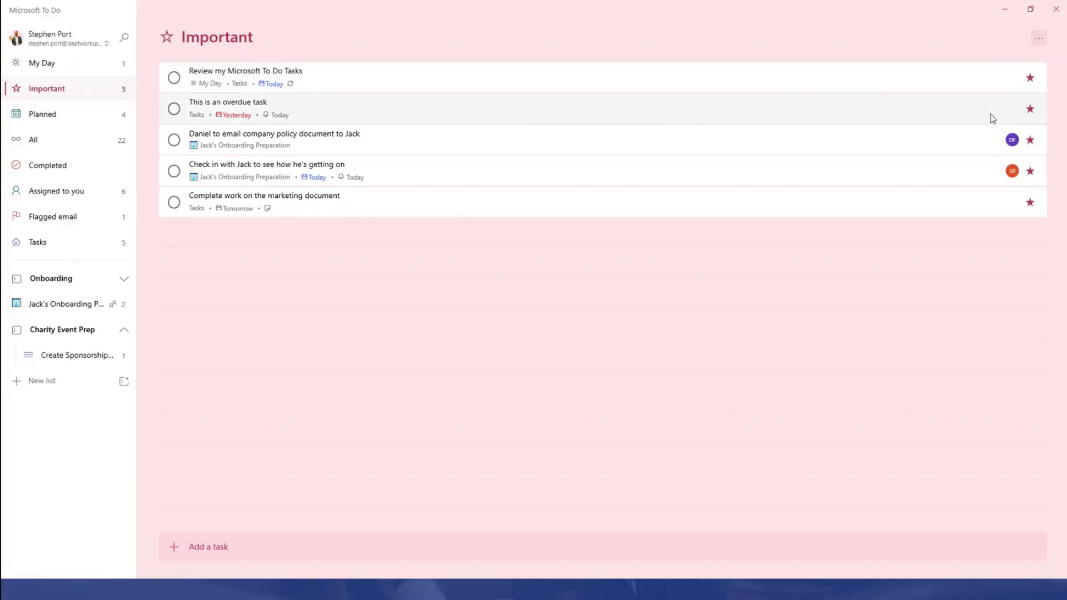
click(51, 115)
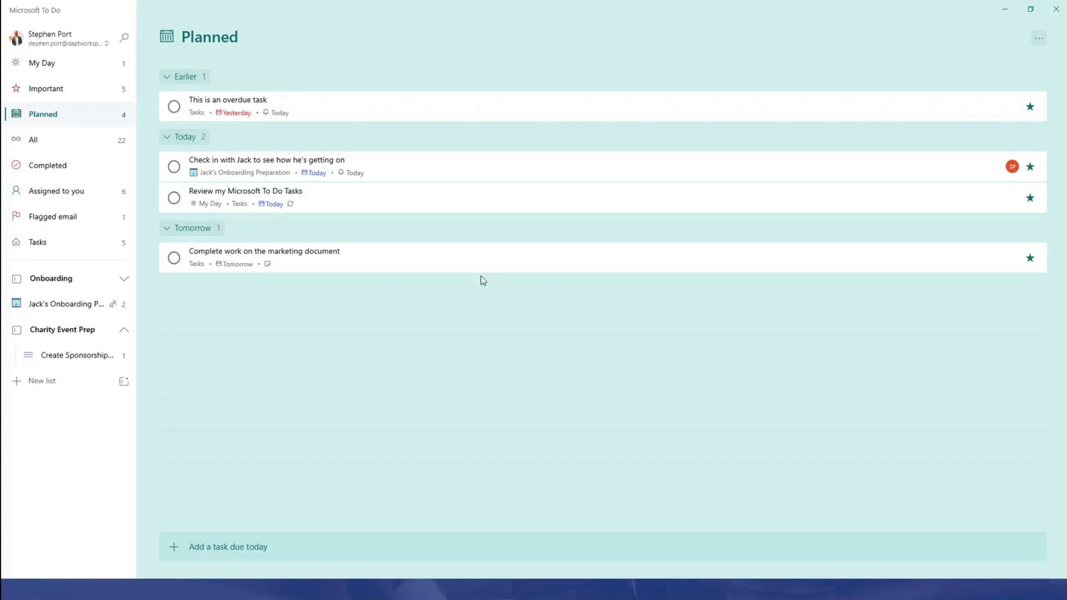
View all tasks and look inside the Planner tasks and Tasks sections, collapsing each again.
click(47, 148)
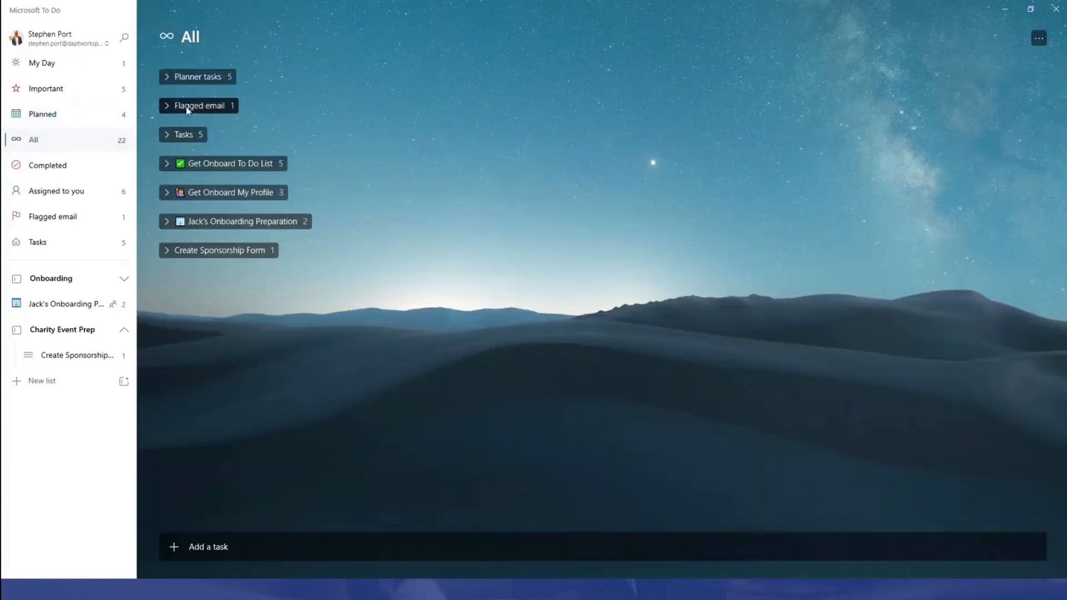
click(166, 79)
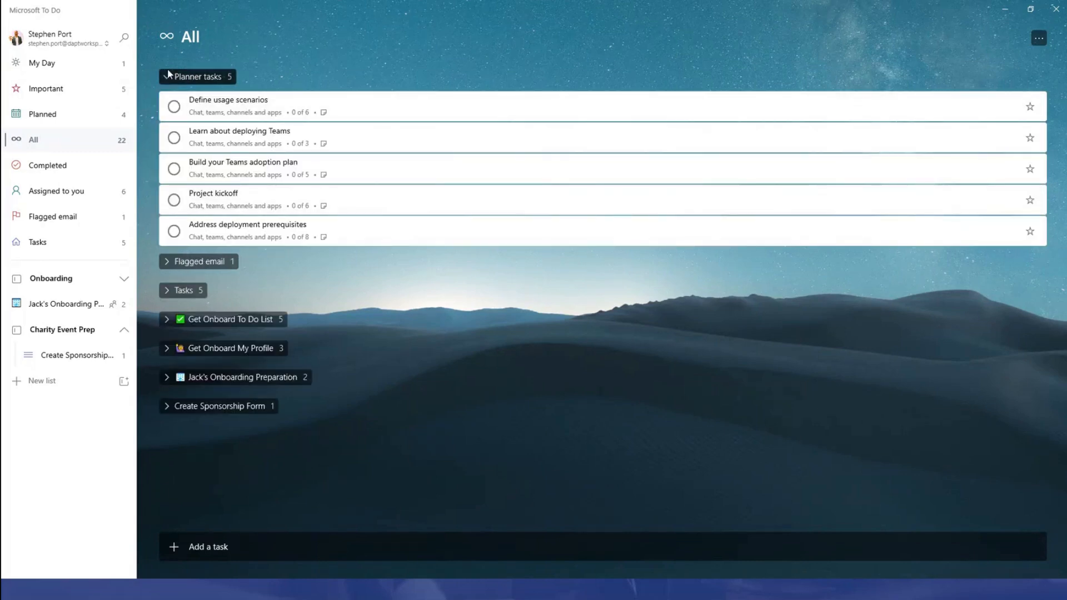
click(166, 78)
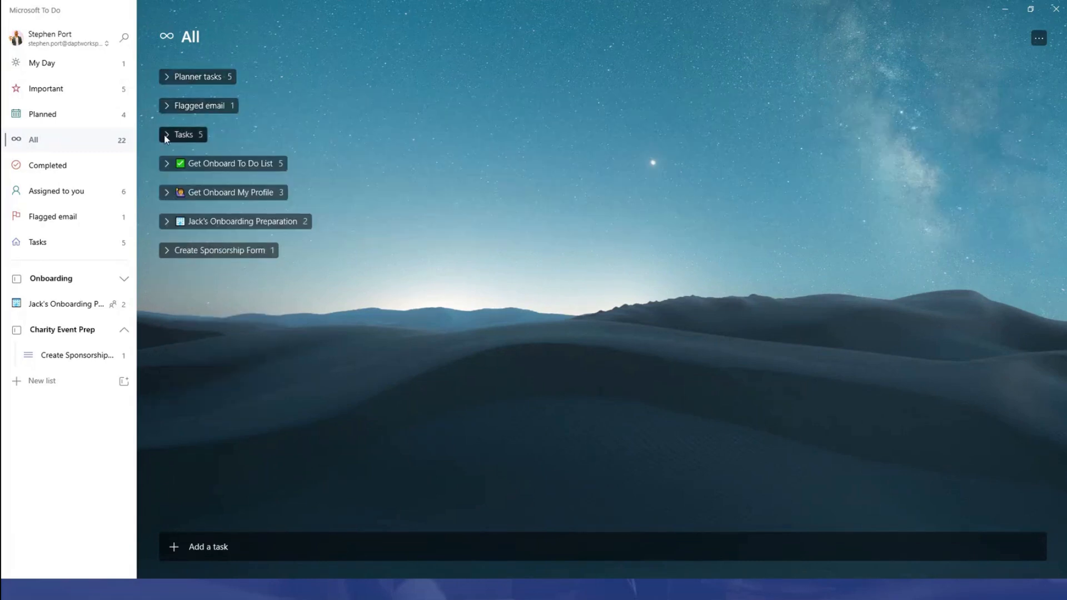
click(166, 135)
click(167, 134)
Review the Completed, Assigned to you, Flagged email and Tasks lists.
click(44, 167)
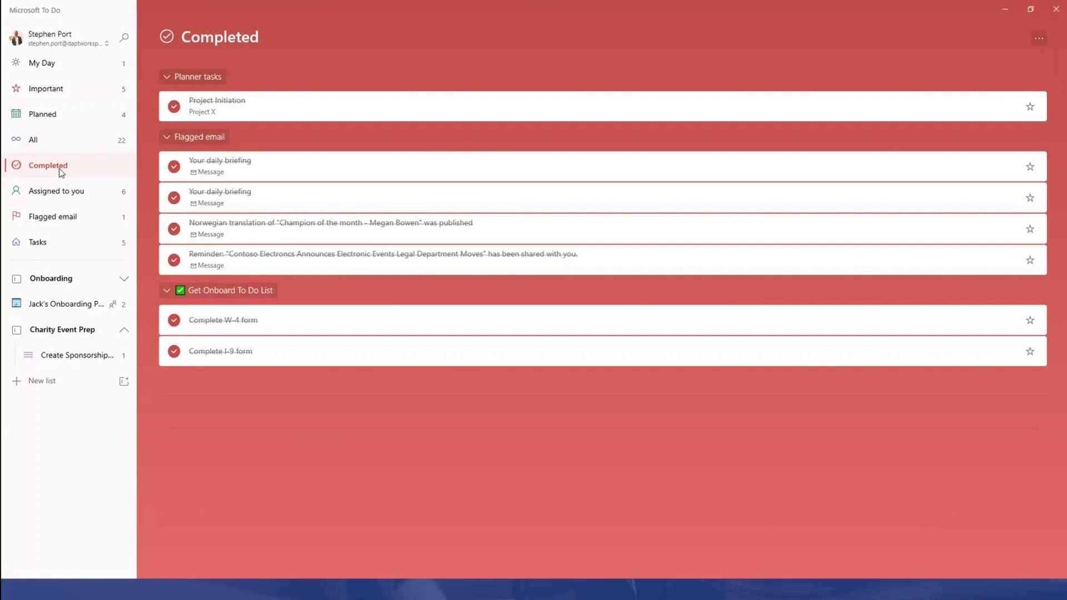
click(67, 194)
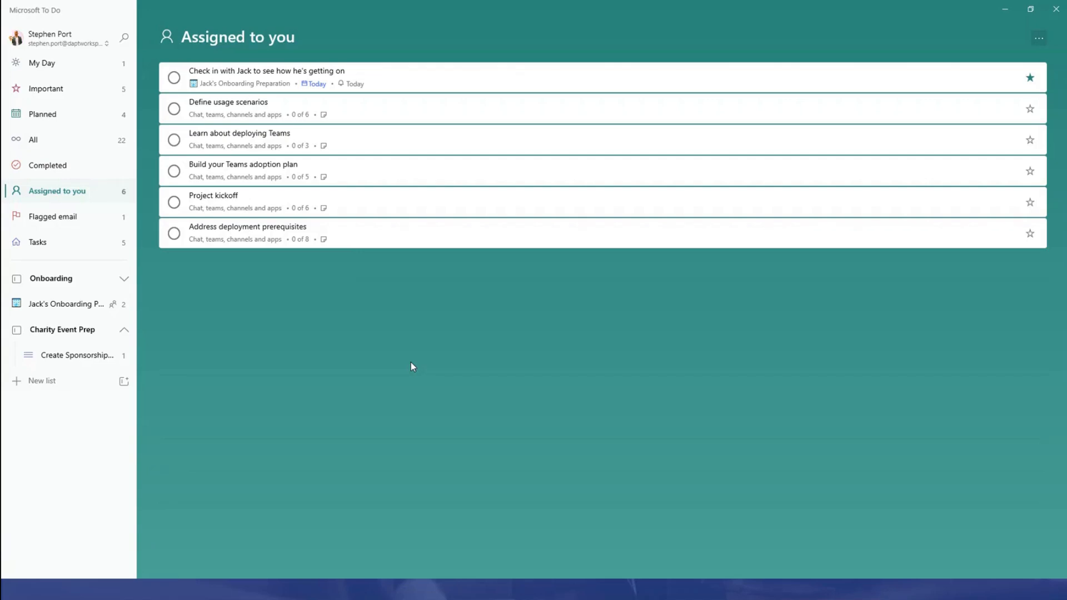
click(65, 221)
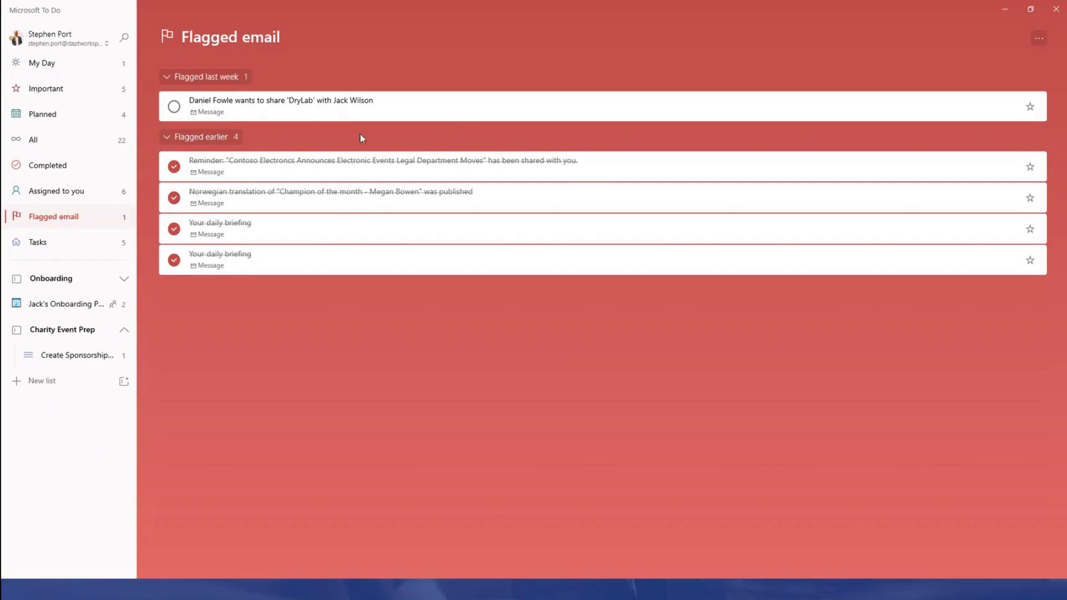
click(69, 246)
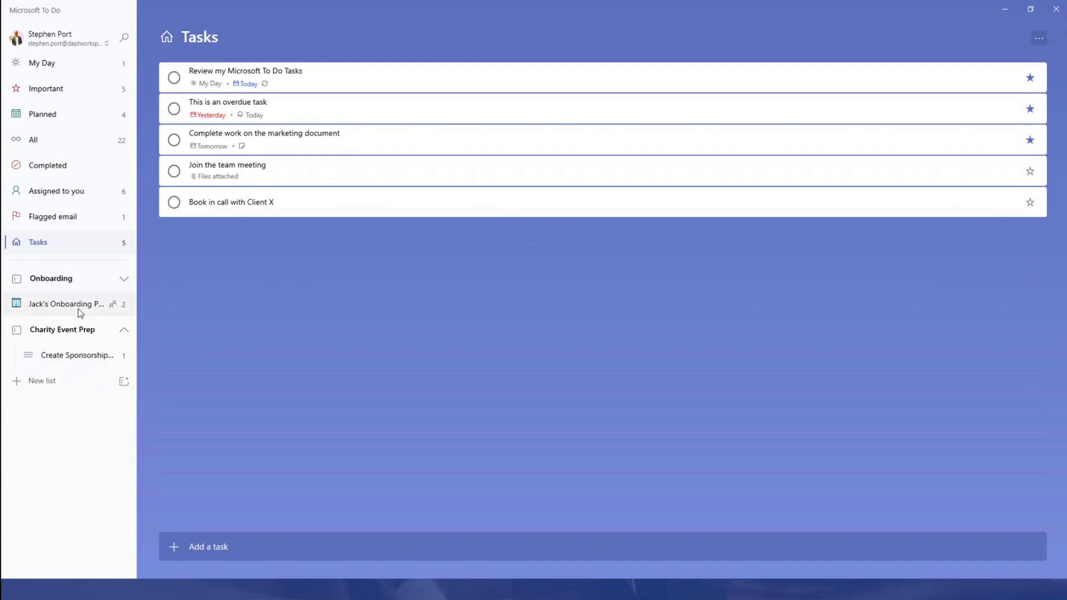
Create a new list named Webinar.
click(32, 381)
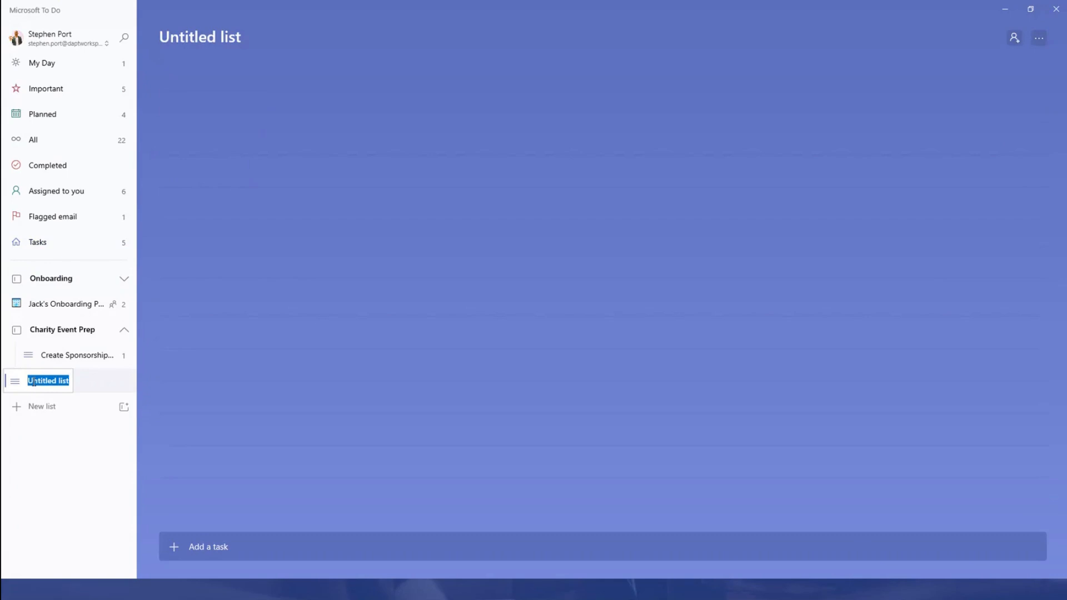
text(Webinar)
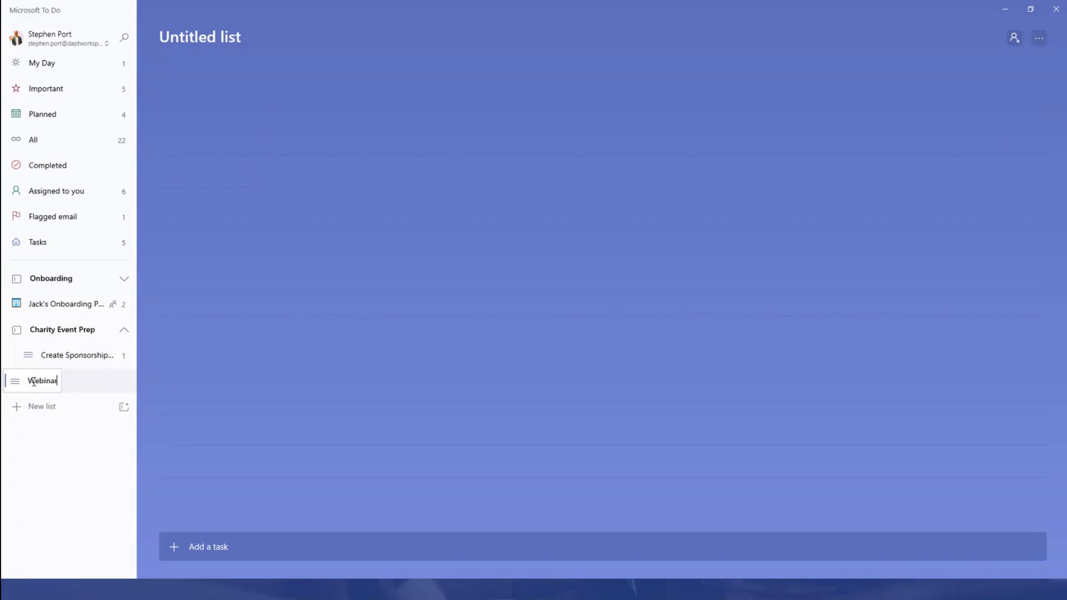
key(Return)
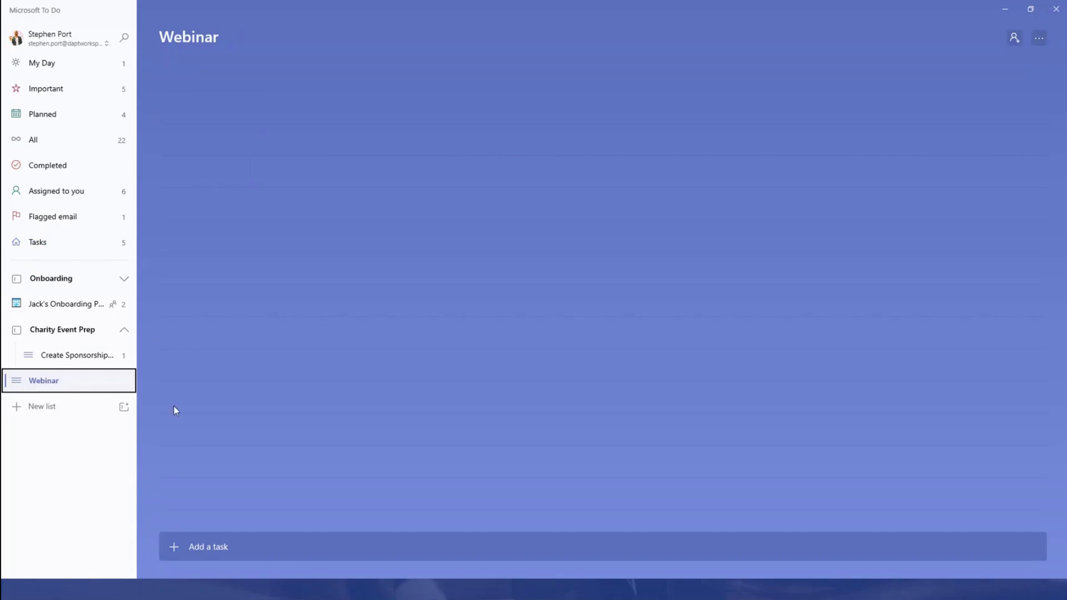
Draft a task named Task 1 in the Webinar list and examine its due date, reminder and repeat options.
click(198, 550)
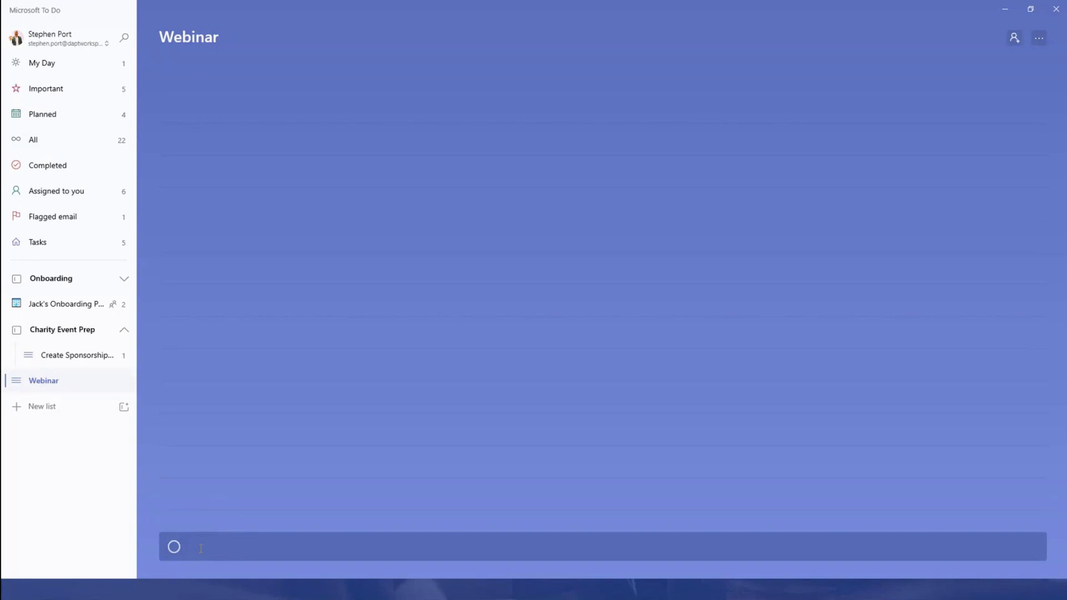
text(Task 1)
click(999, 548)
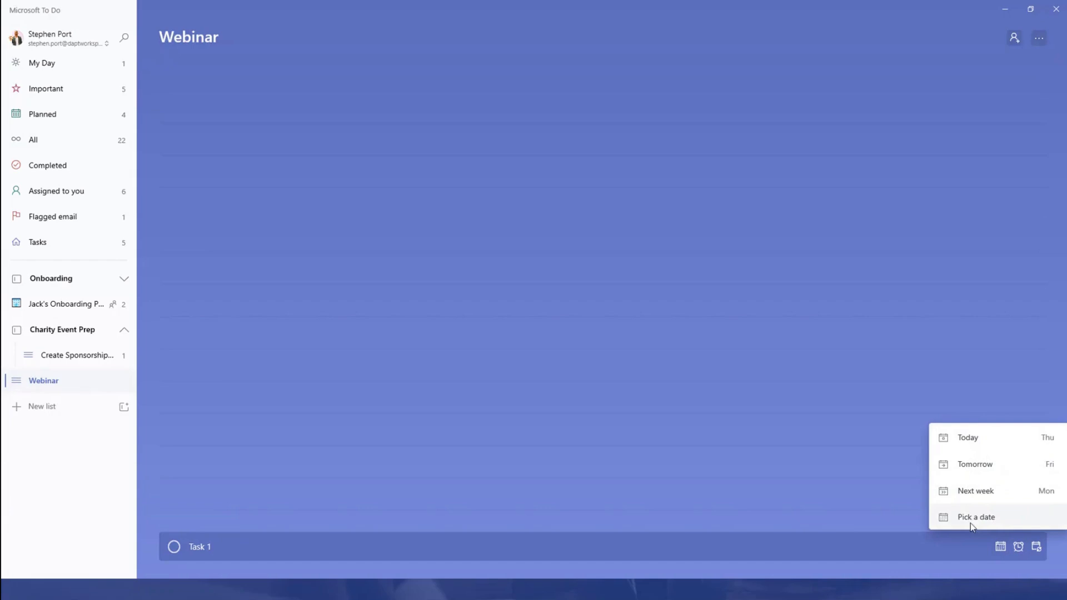
click(972, 552)
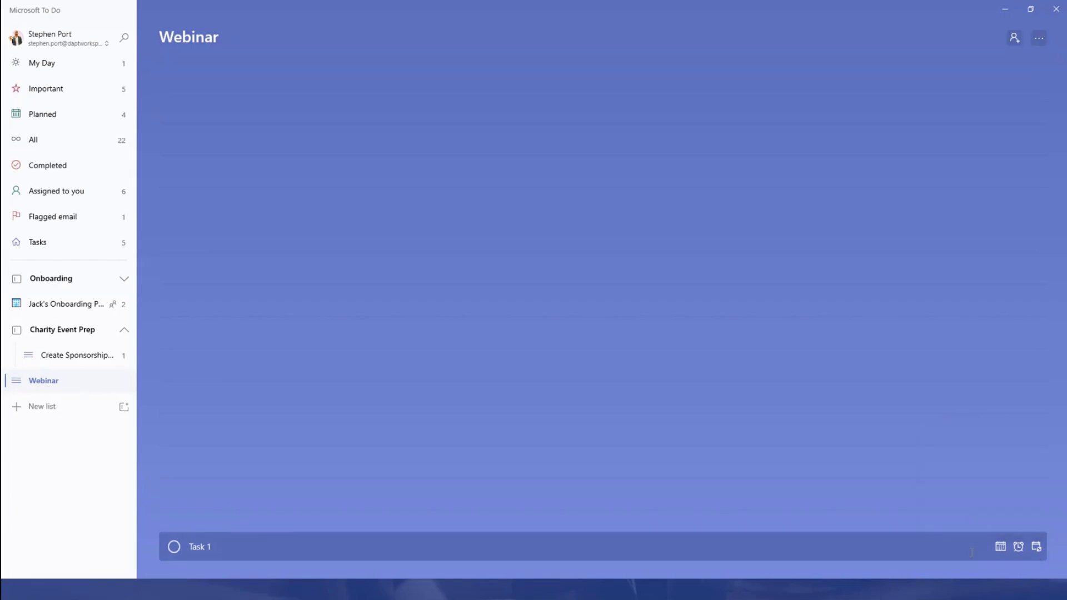
click(1019, 546)
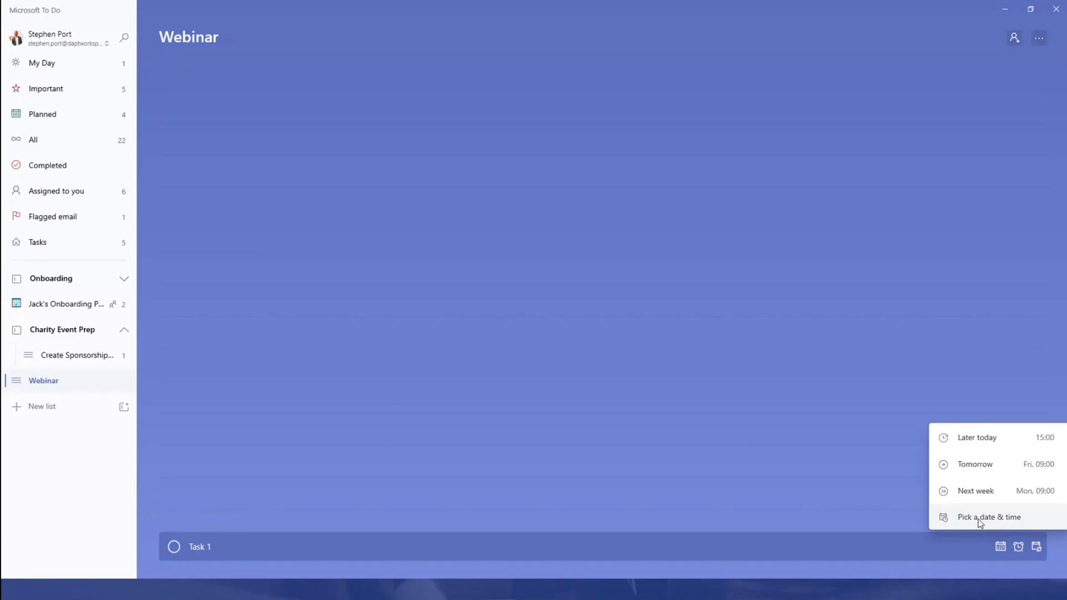
click(916, 556)
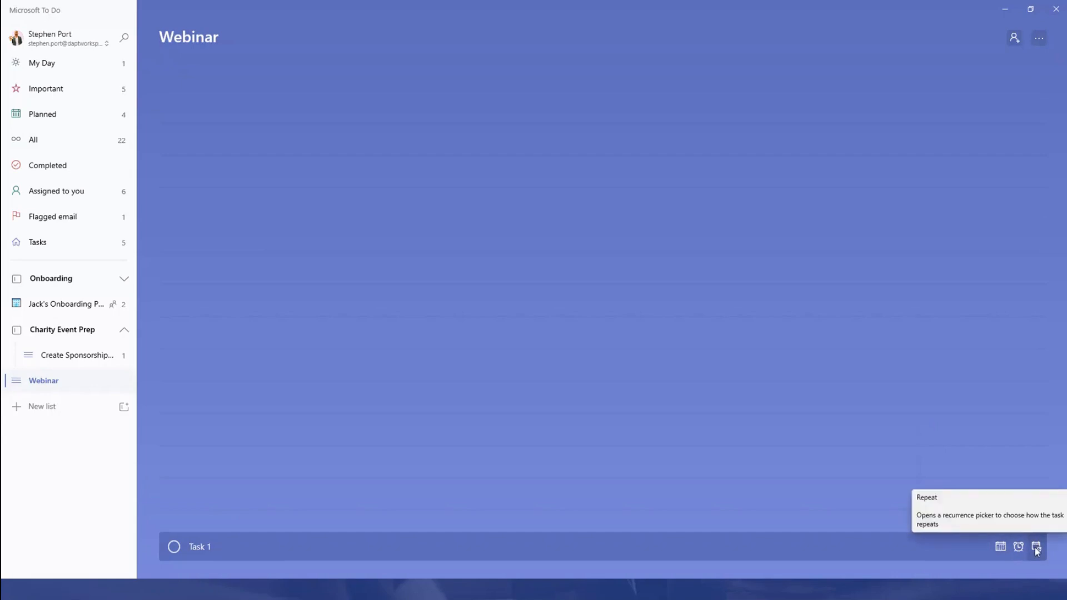
click(1035, 546)
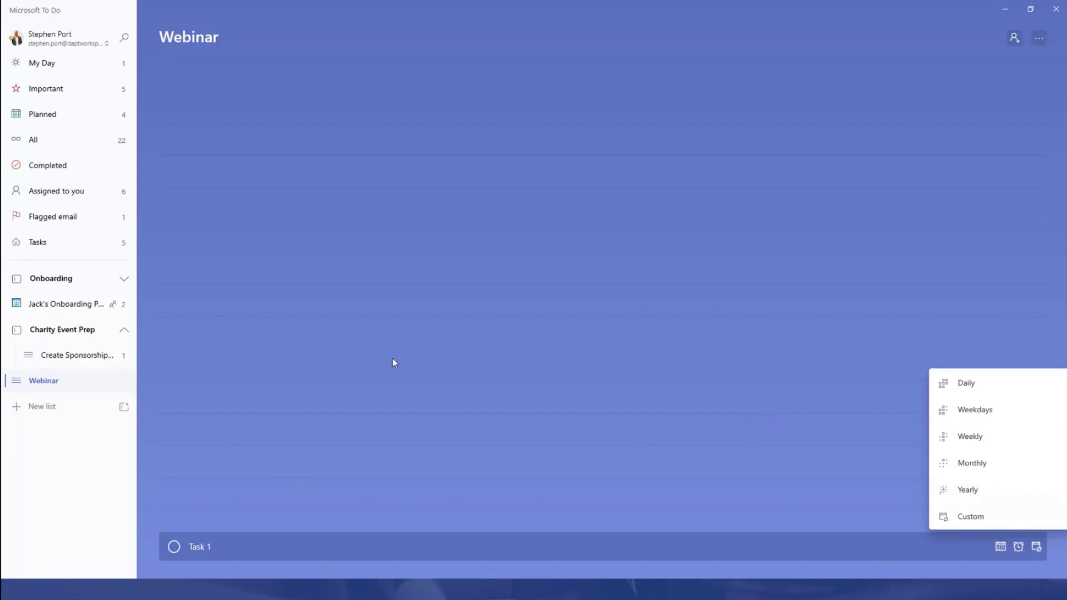
click(49, 65)
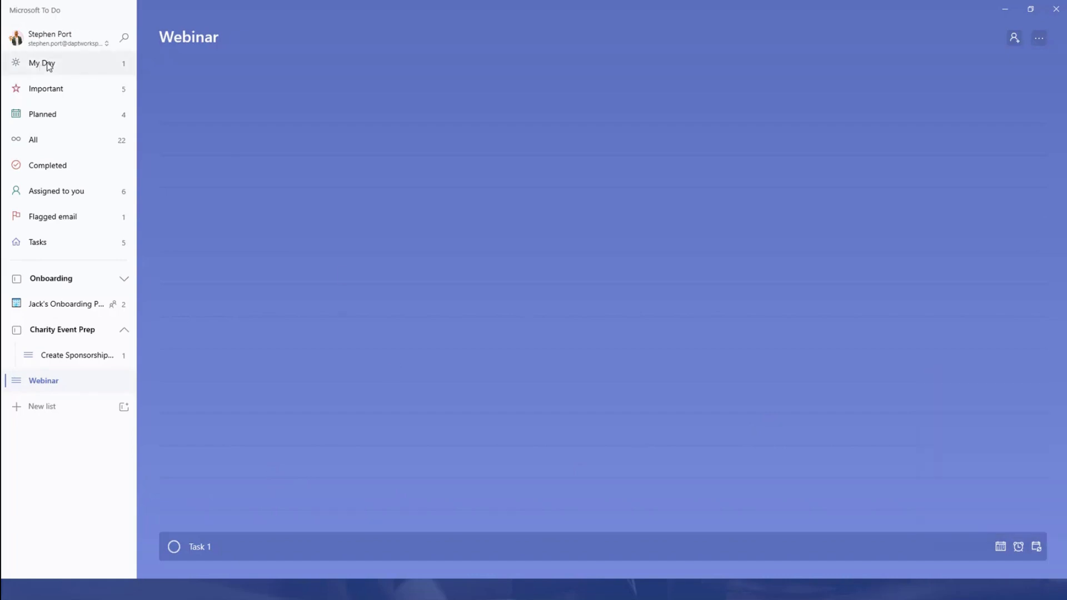
In My Day, view the Microsoft To Do review task's details and add the suggested marketing document, onboarding check-in and overdue tasks.
click(49, 64)
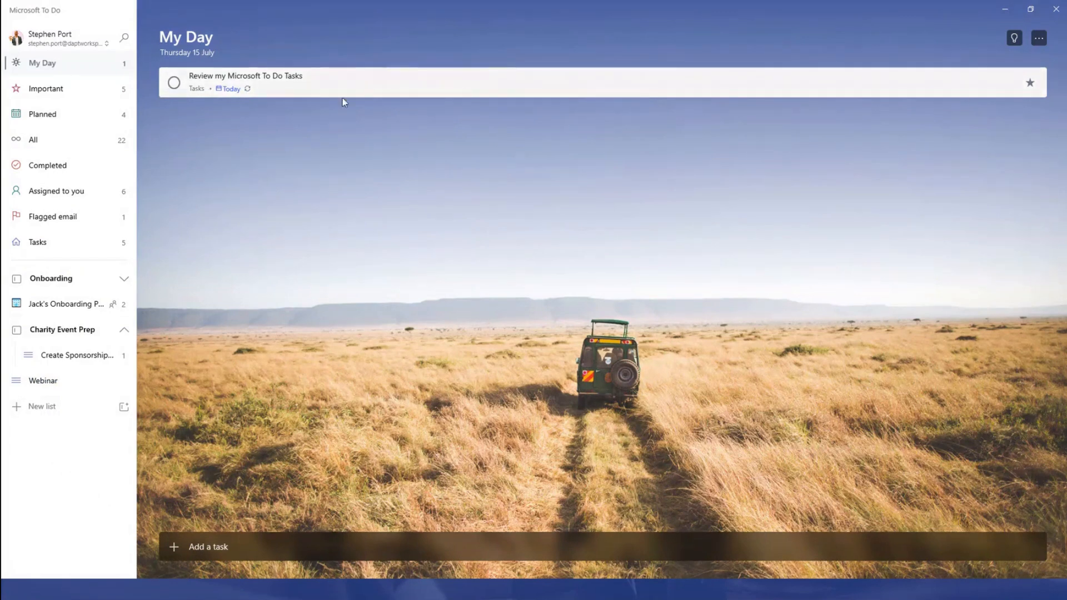
click(429, 88)
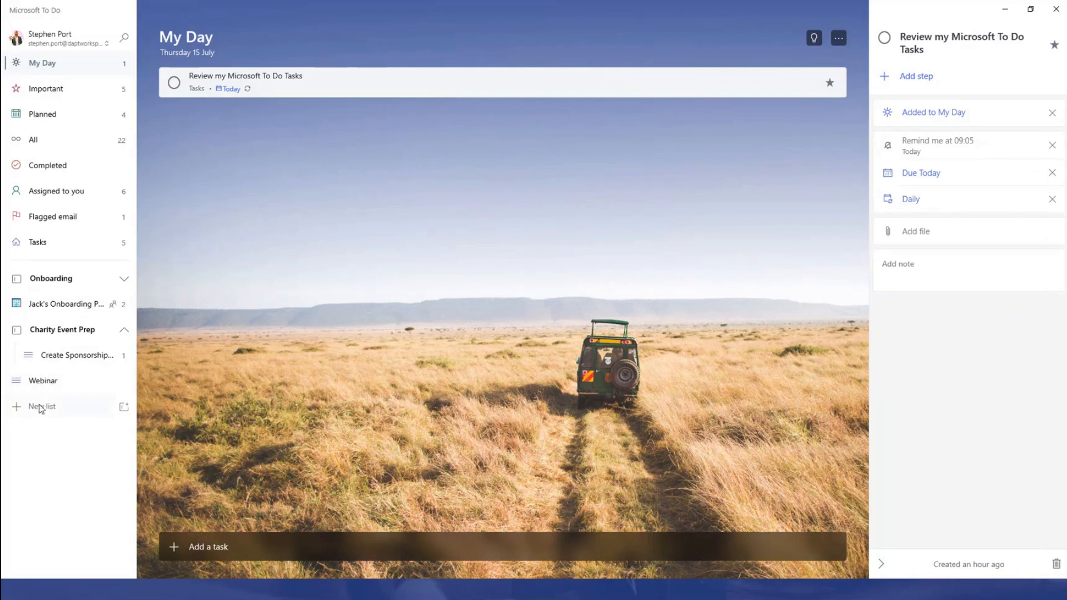
click(813, 38)
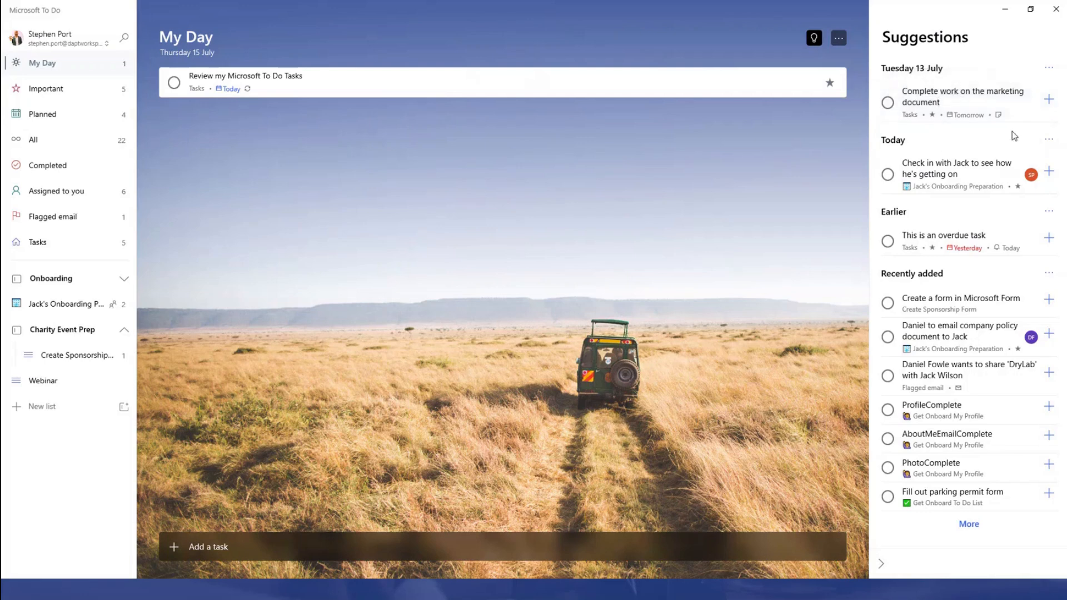
click(1049, 101)
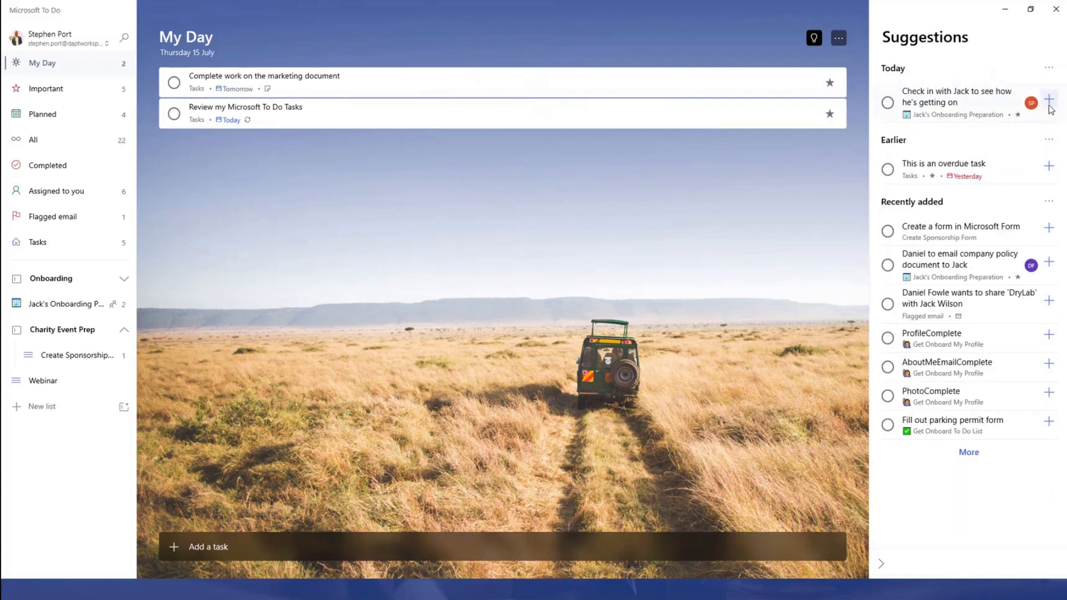
click(1050, 103)
click(1049, 95)
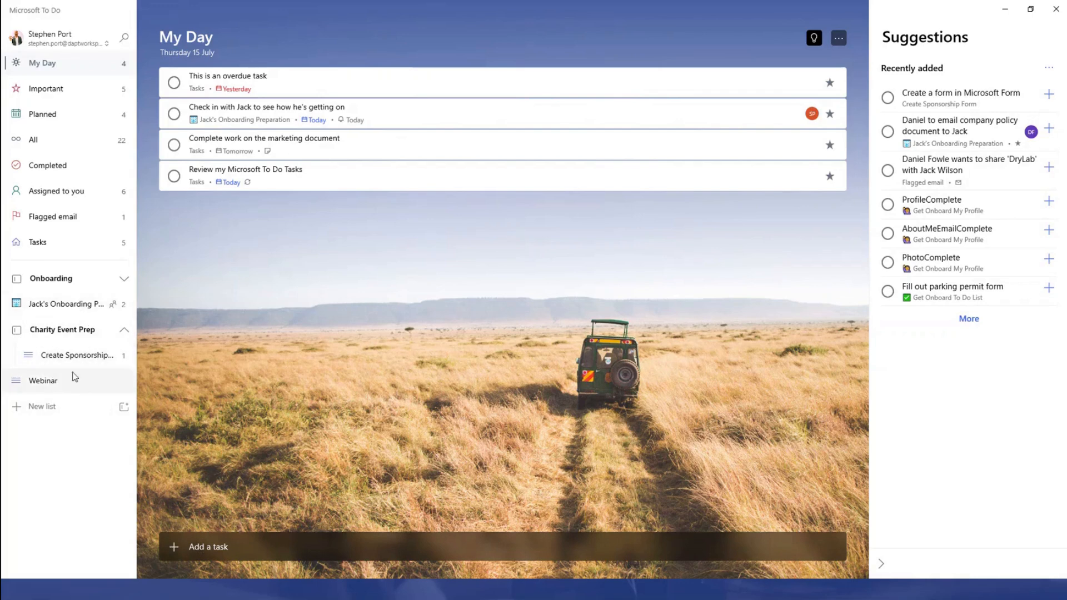
Add the airplane emoji to the Webinar list.
drag(50, 381, 50, 381)
click(200, 36)
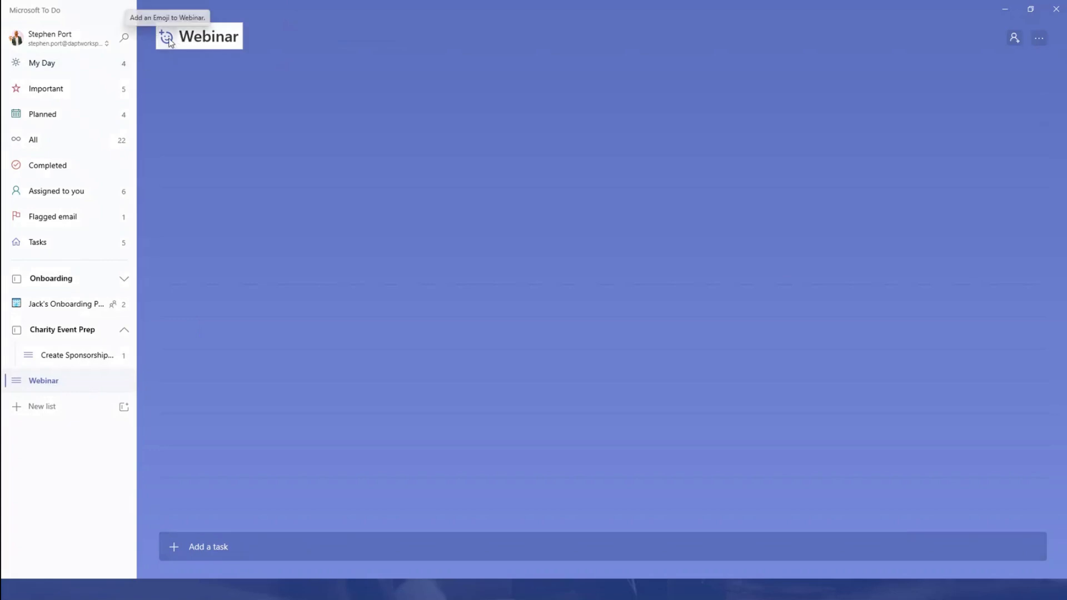
click(169, 42)
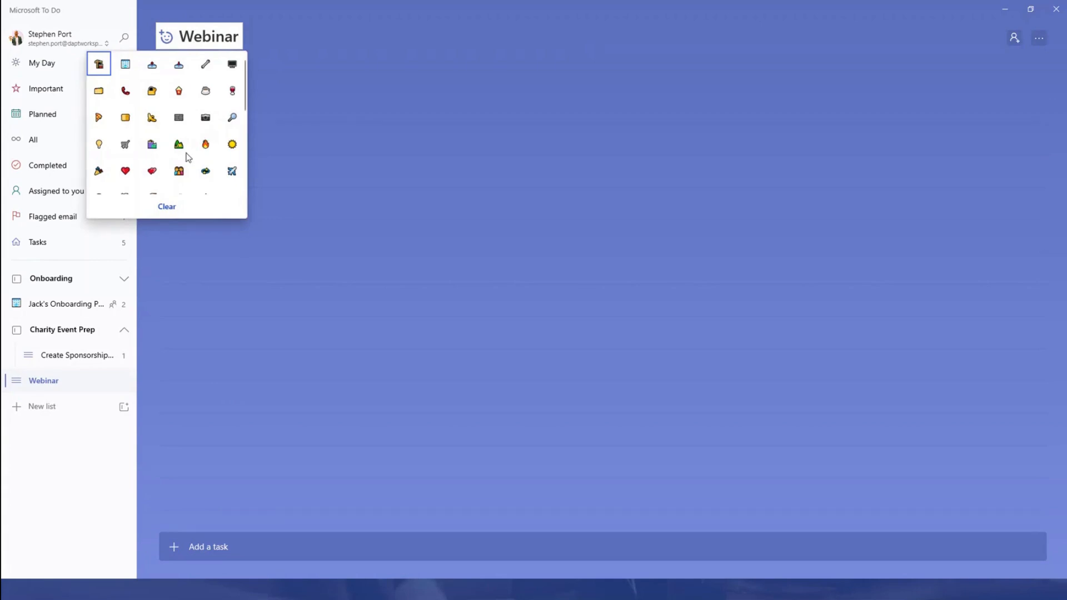
click(232, 171)
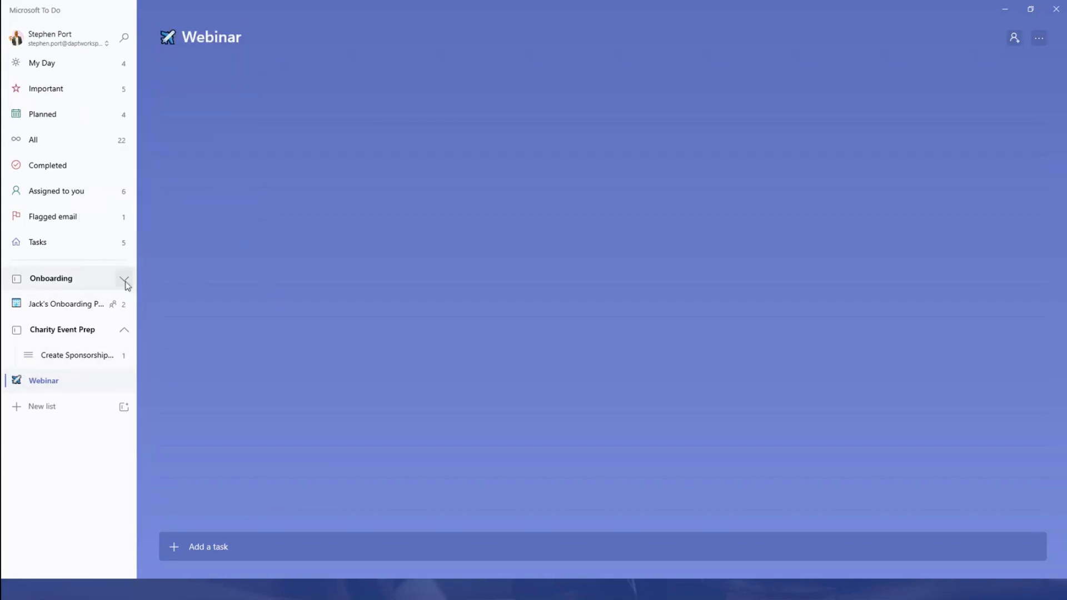
Collapse and reopen the Charity Event Prep group, and expand the Onboarding group to show its lists.
click(123, 330)
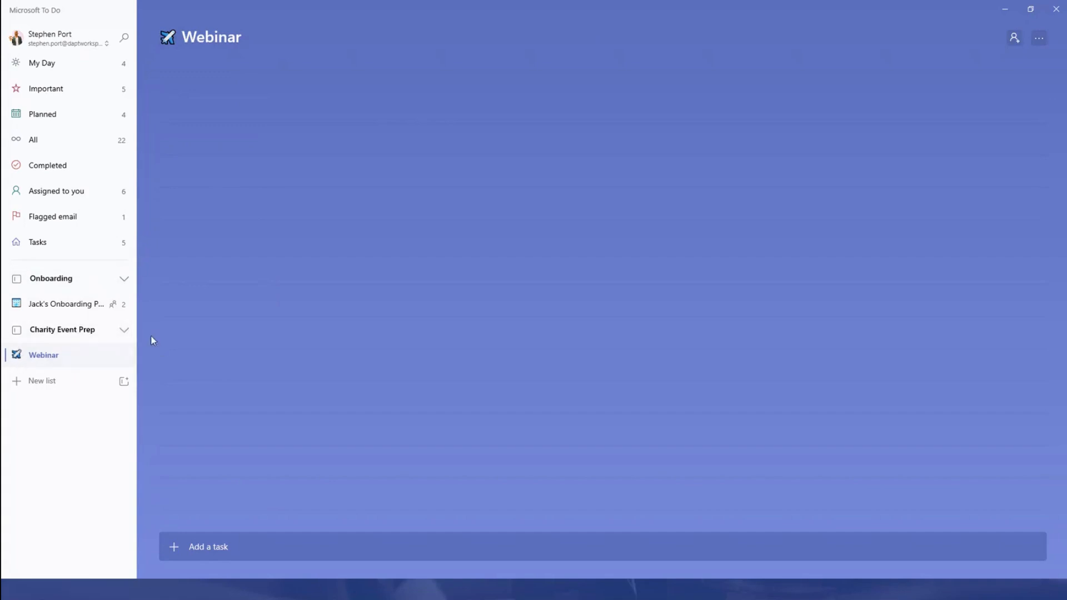
click(123, 330)
click(123, 279)
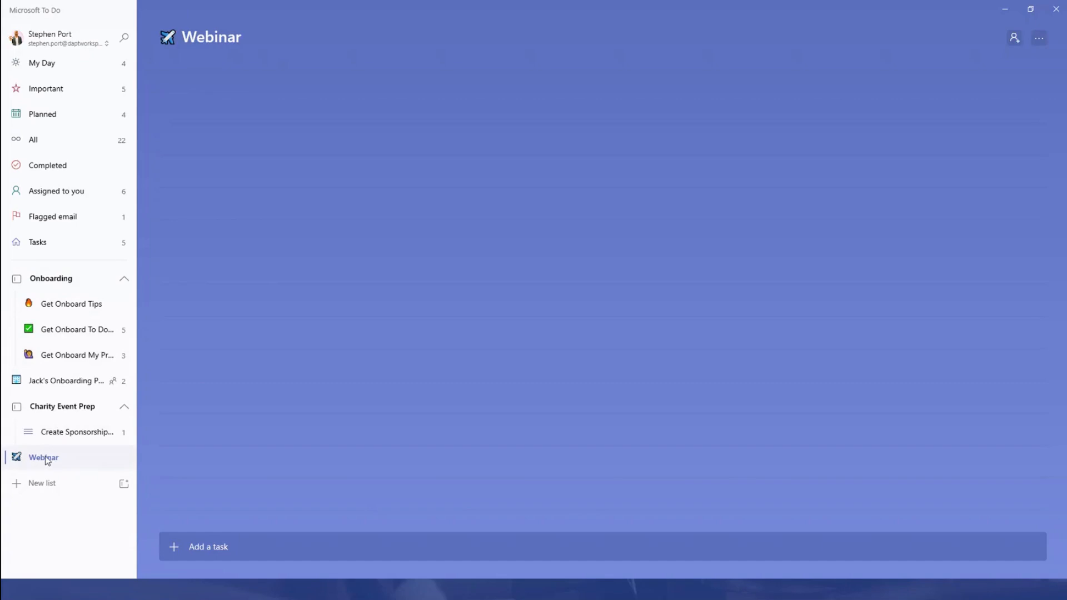
Create a new list group with its default name and move the Webinar list into it.
click(124, 485)
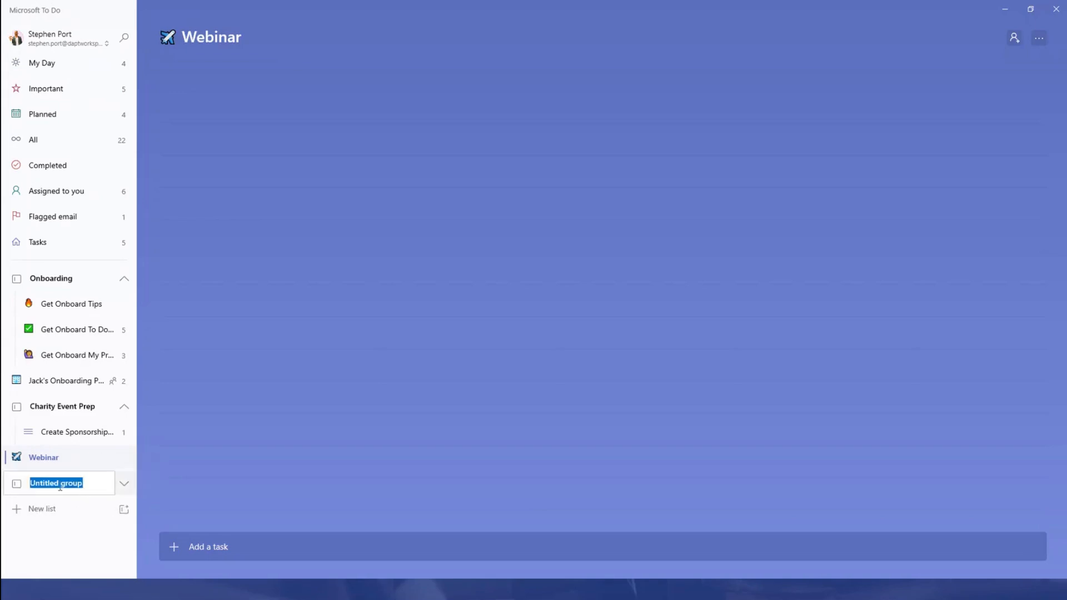
key(Return)
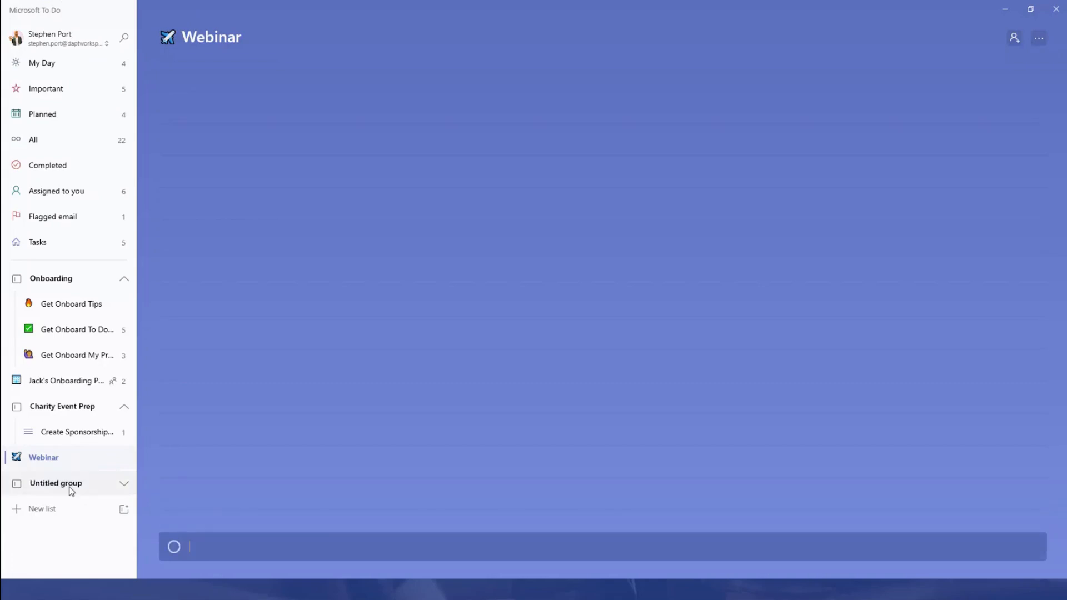
mouse_move(44, 459)
mouse_down()
mouse_move(59, 493)
mouse_move(39, 490)
mouse_move(55, 467)
mouse_up()
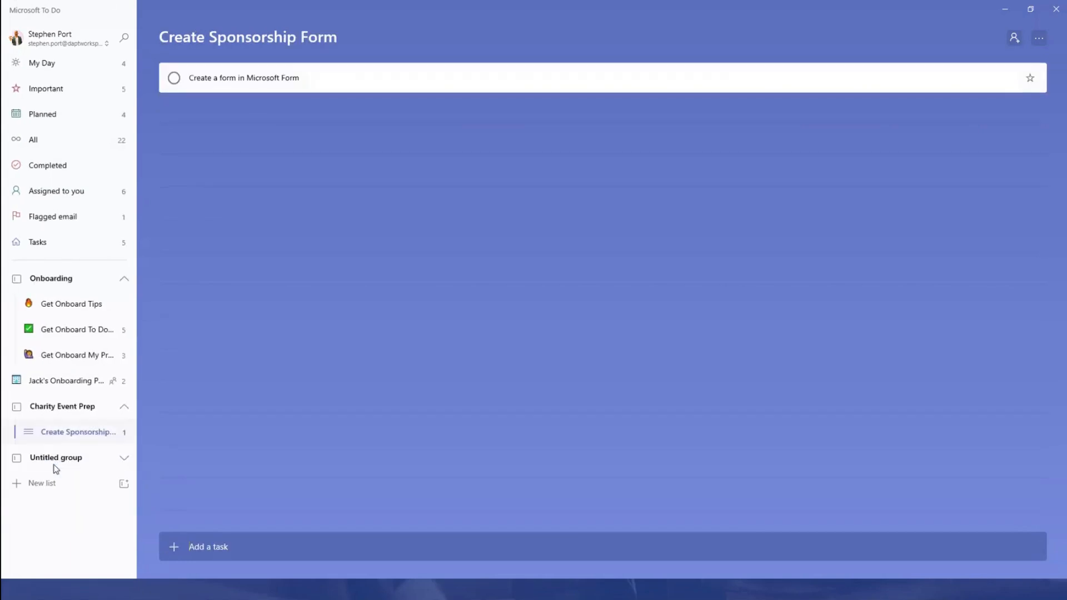
View the Get Onboard Tips and Get Onboard To Do List lists in the Onboarding group.
click(77, 312)
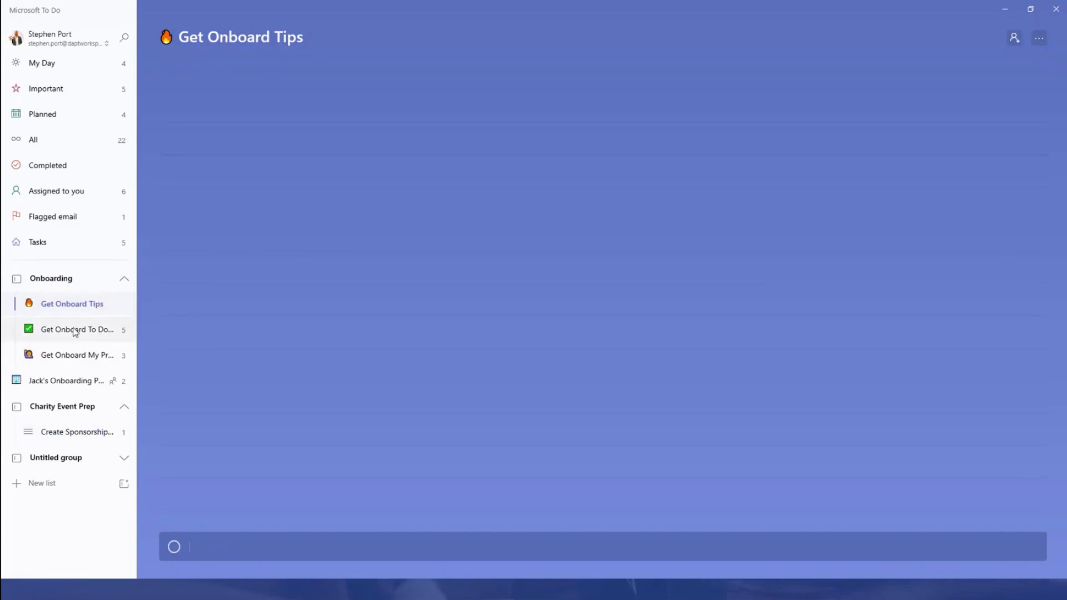
click(78, 333)
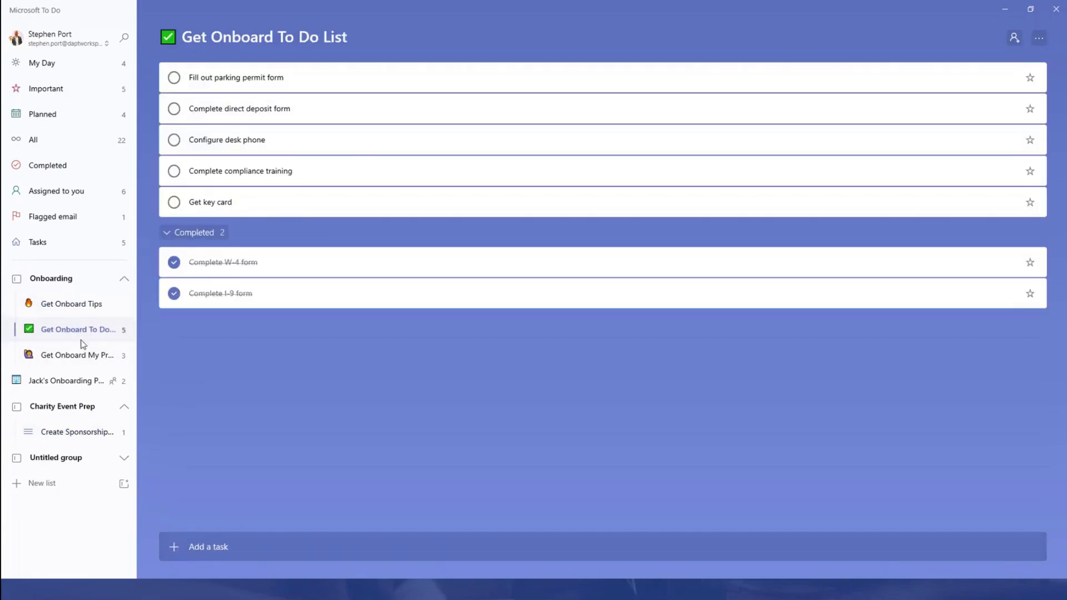
View the Get Onboard My Profile list, and collapse the Onboarding and Charity Event Prep groups.
click(78, 359)
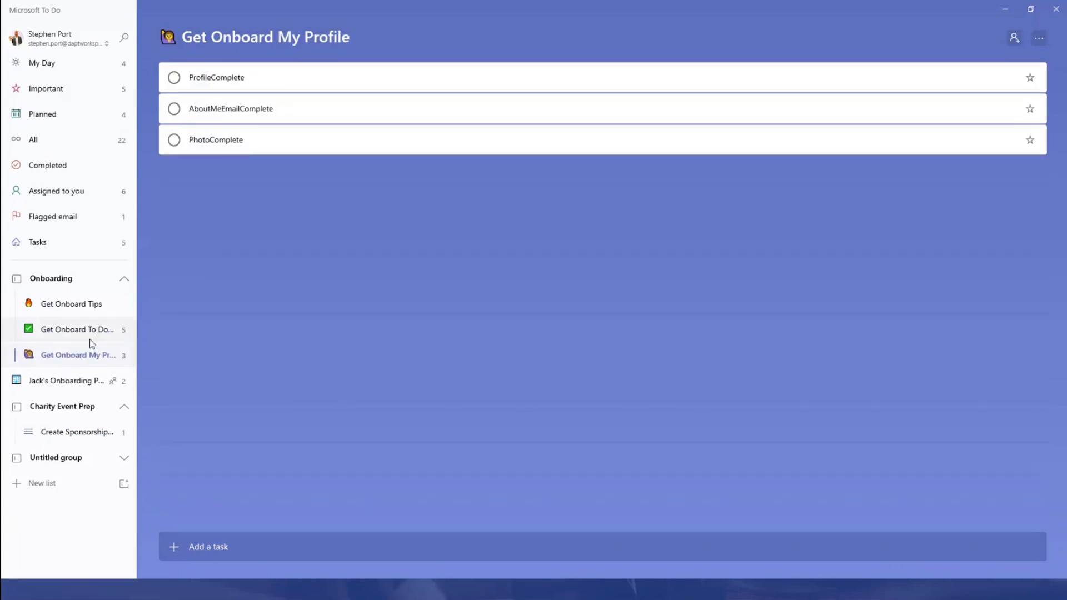
click(125, 281)
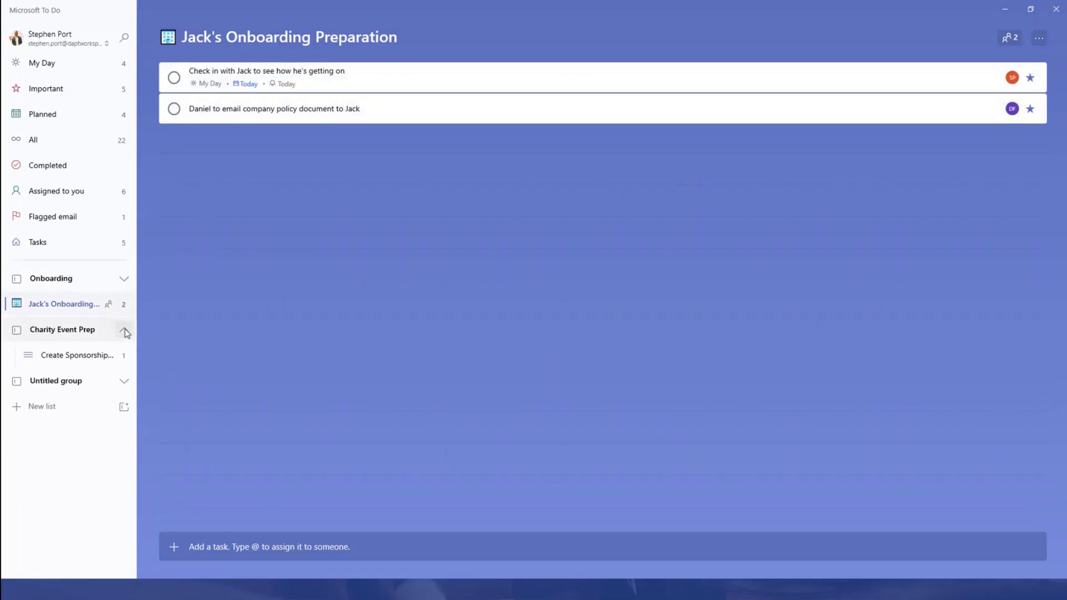
click(124, 335)
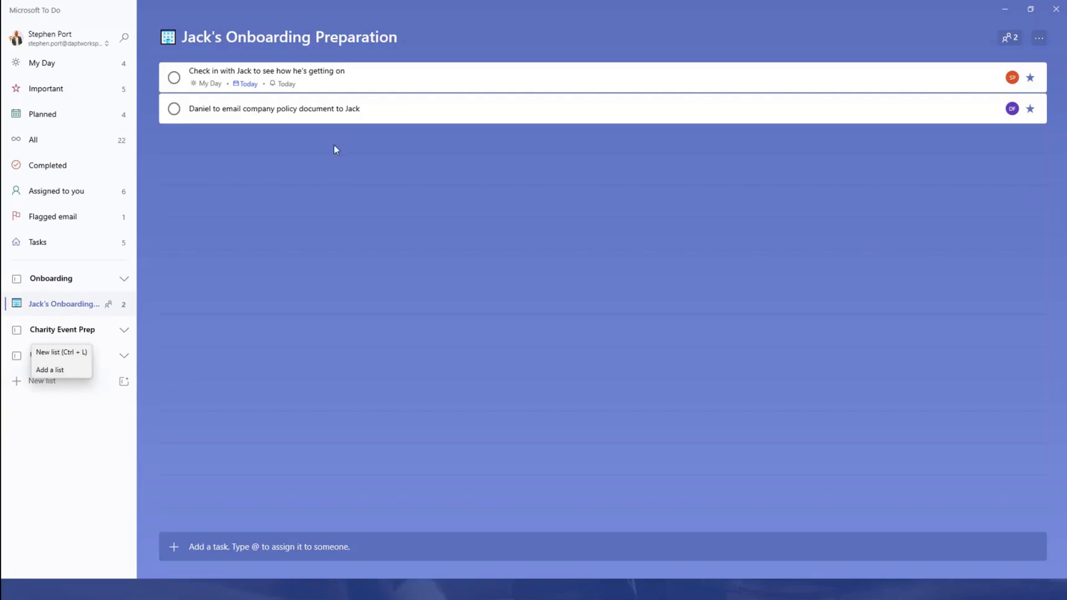
Open the app settings and review the General, Theme and Smart lists options.
click(56, 43)
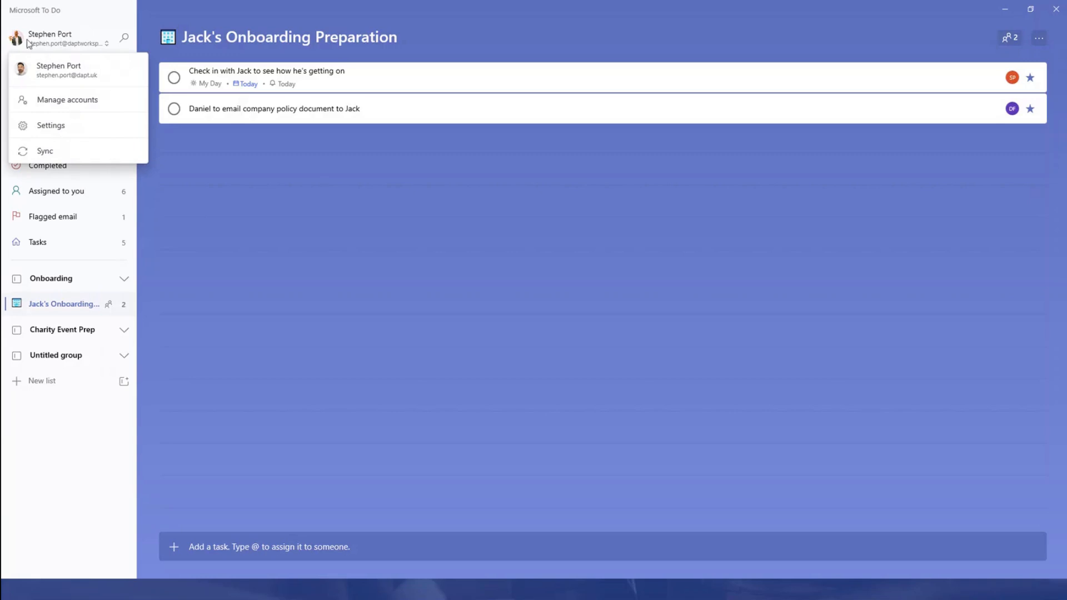
click(63, 130)
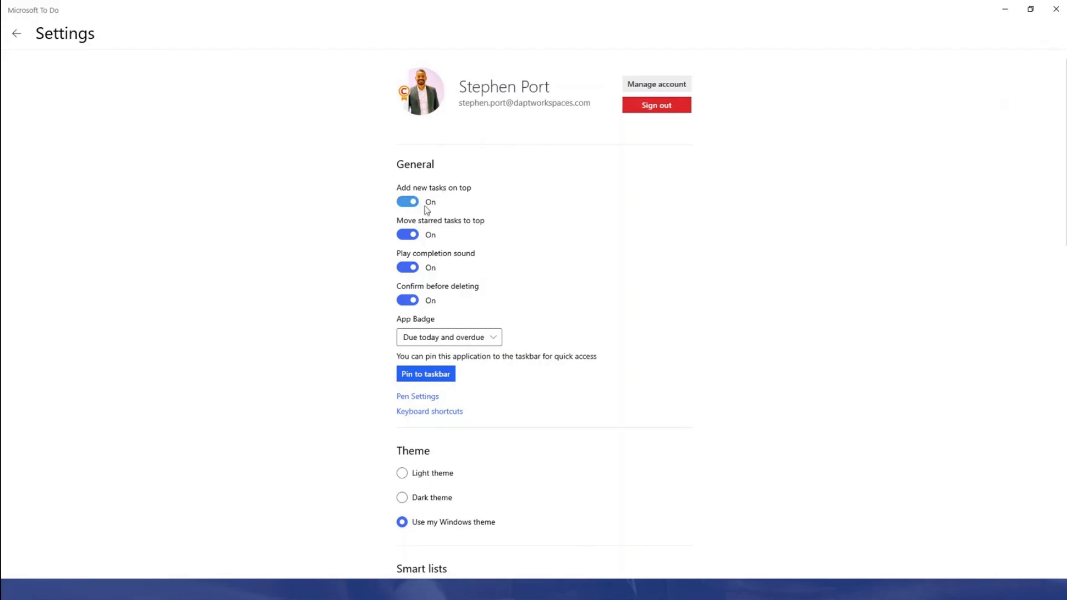
scroll(496, 222, down, 3)
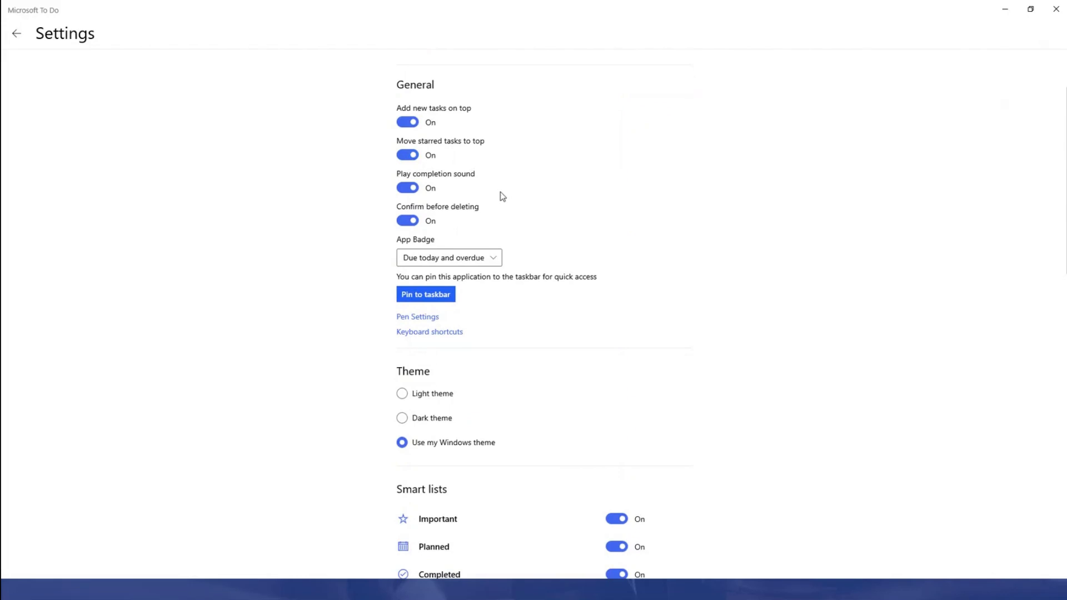
scroll(545, 217, down, 6)
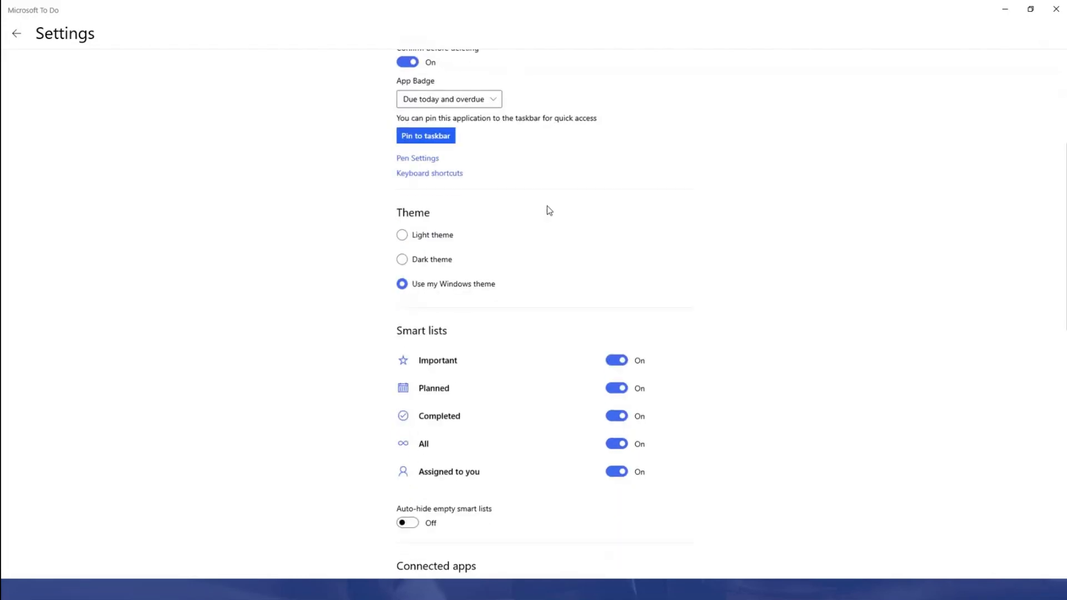
Set the app badge to Added to My Day and not completed, and change it back to Due today and overdue.
click(488, 104)
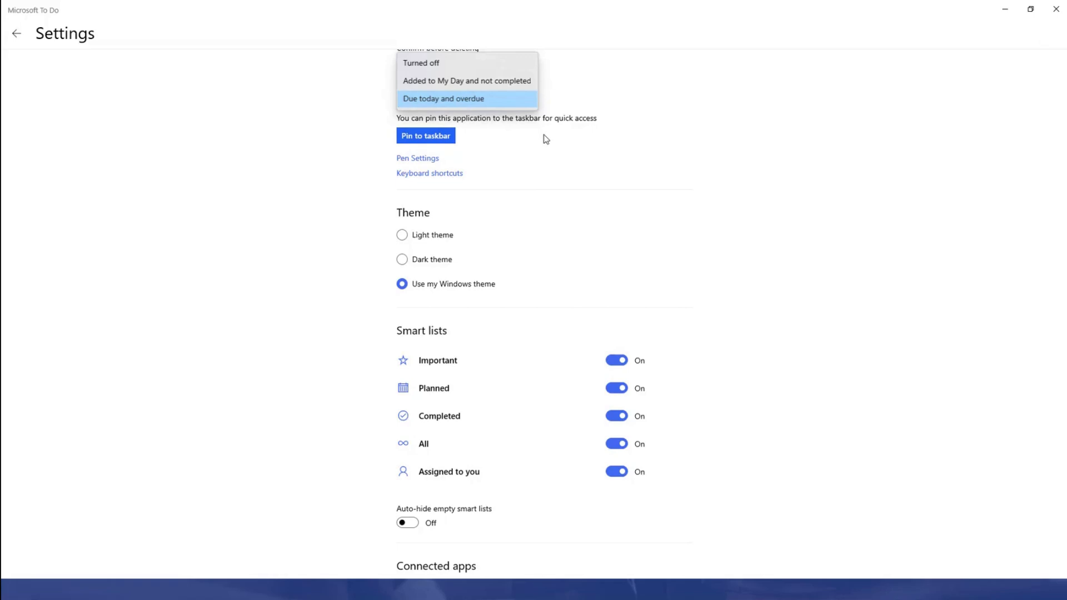
click(451, 82)
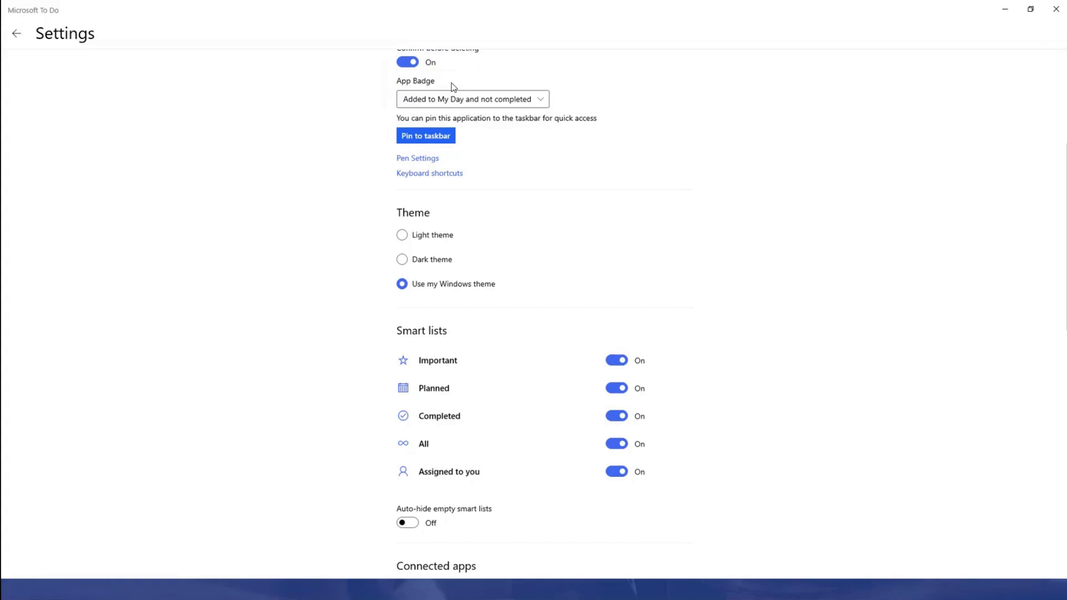
click(540, 101)
click(440, 117)
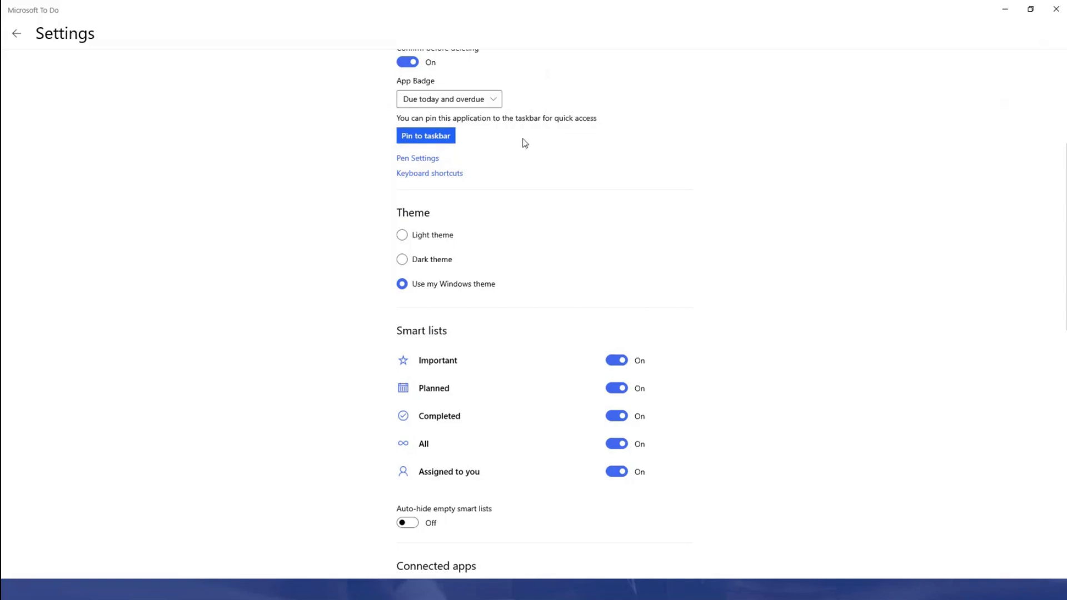
Turn on Auto-hide empty smart lists in the Smart lists settings.
scroll(545, 161, down, 2)
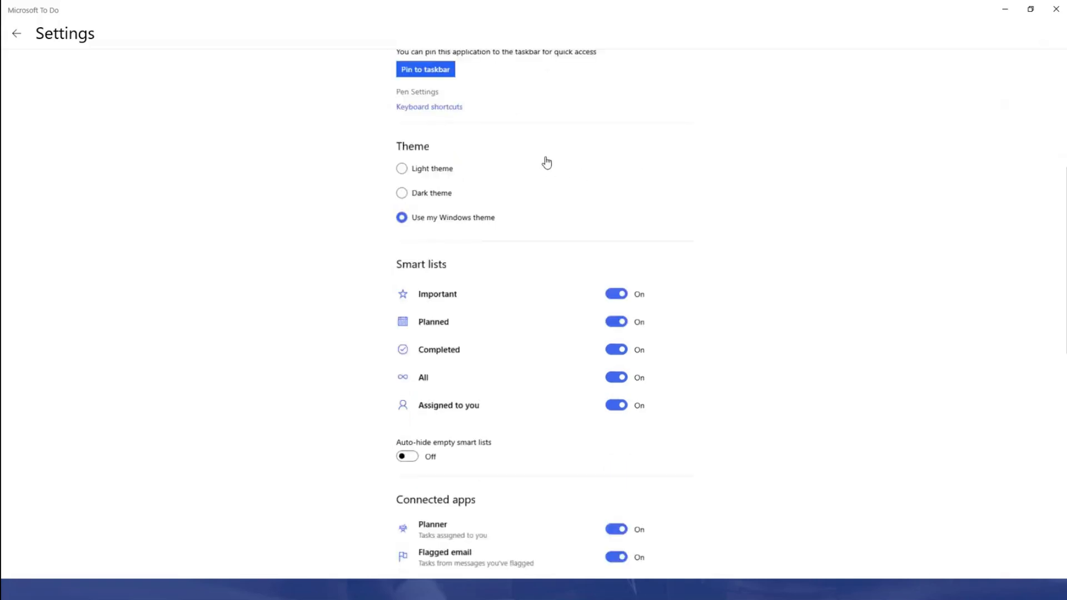
scroll(423, 150, up, 2)
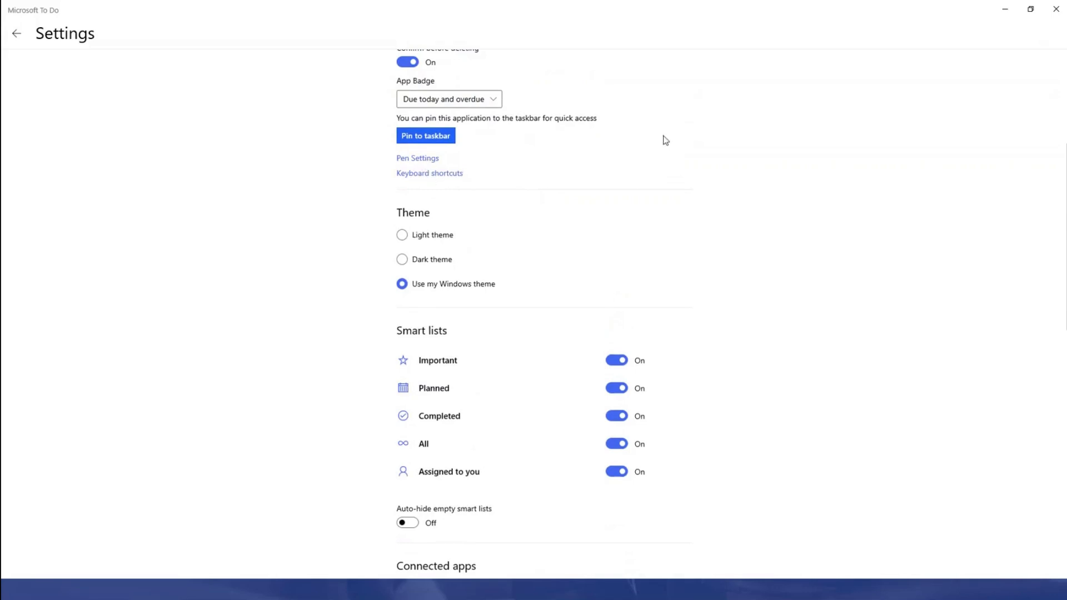
scroll(479, 262, down, 4)
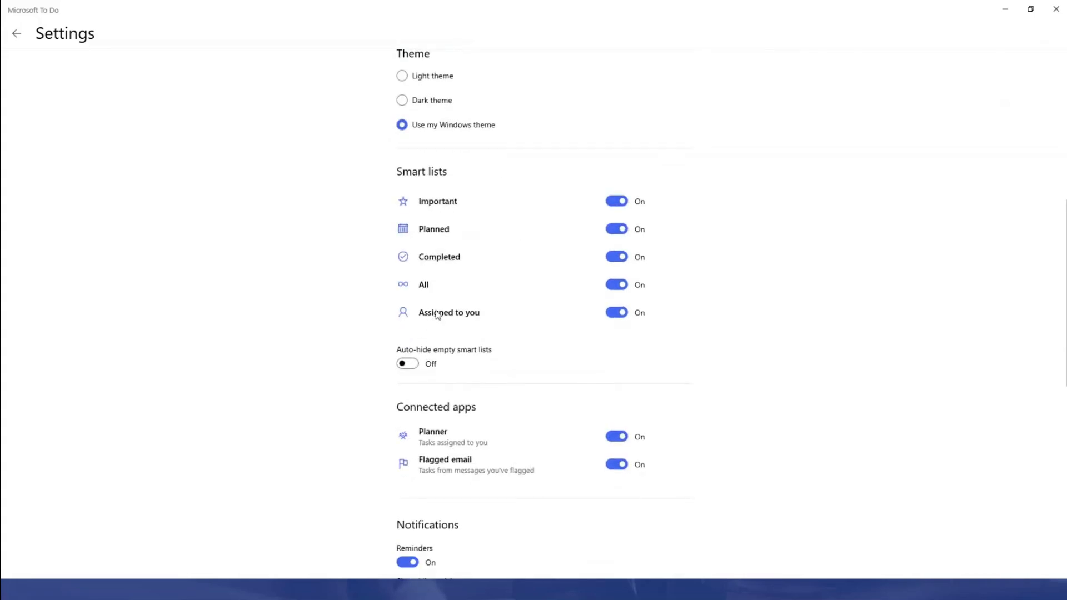
click(411, 365)
Review the Connected apps, Notifications and Help & feedback settings, return to the lists and check the account options.
scroll(514, 345, down, 3)
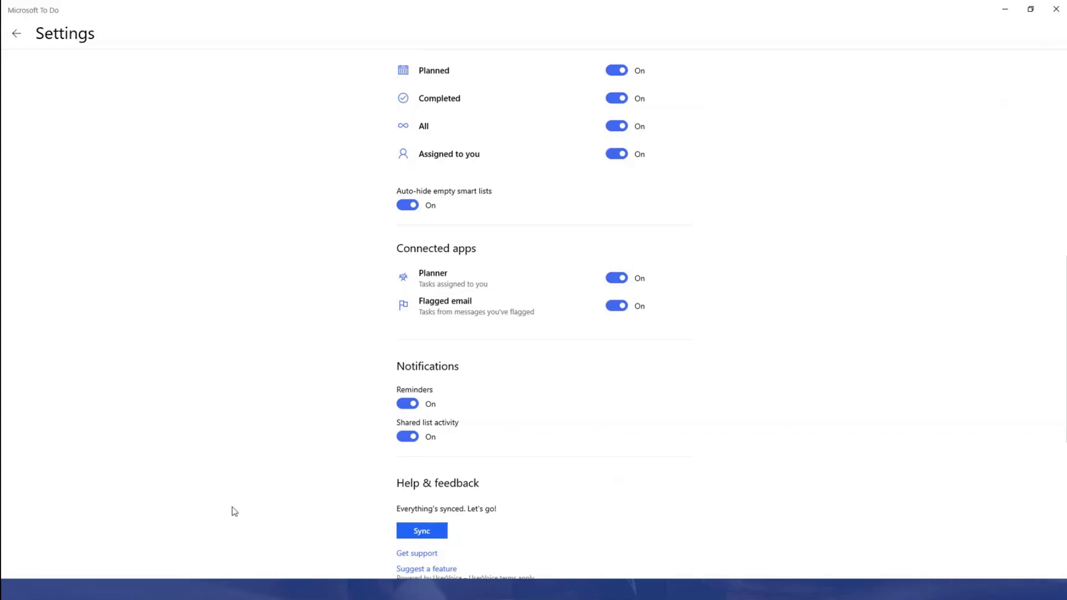
scroll(333, 405, down, 3)
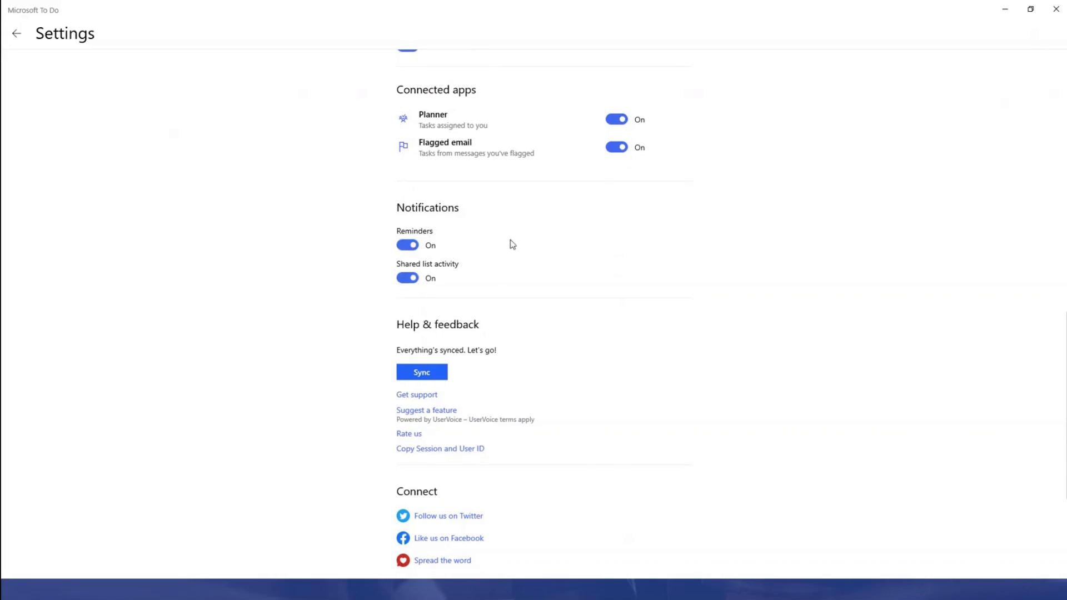
scroll(506, 323, up, 5)
click(17, 36)
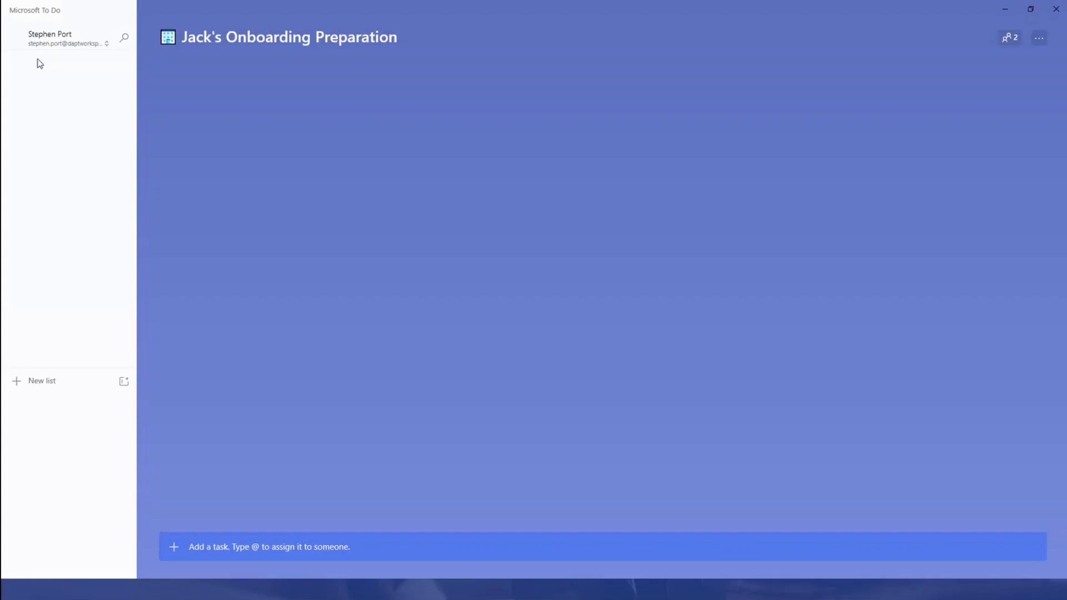
click(52, 43)
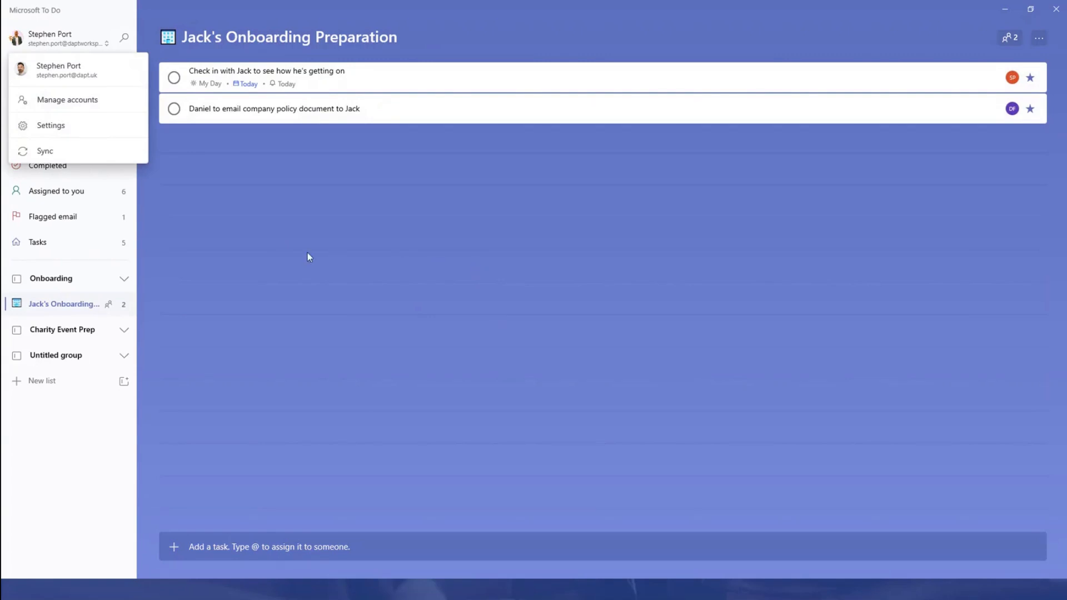
click(35, 465)
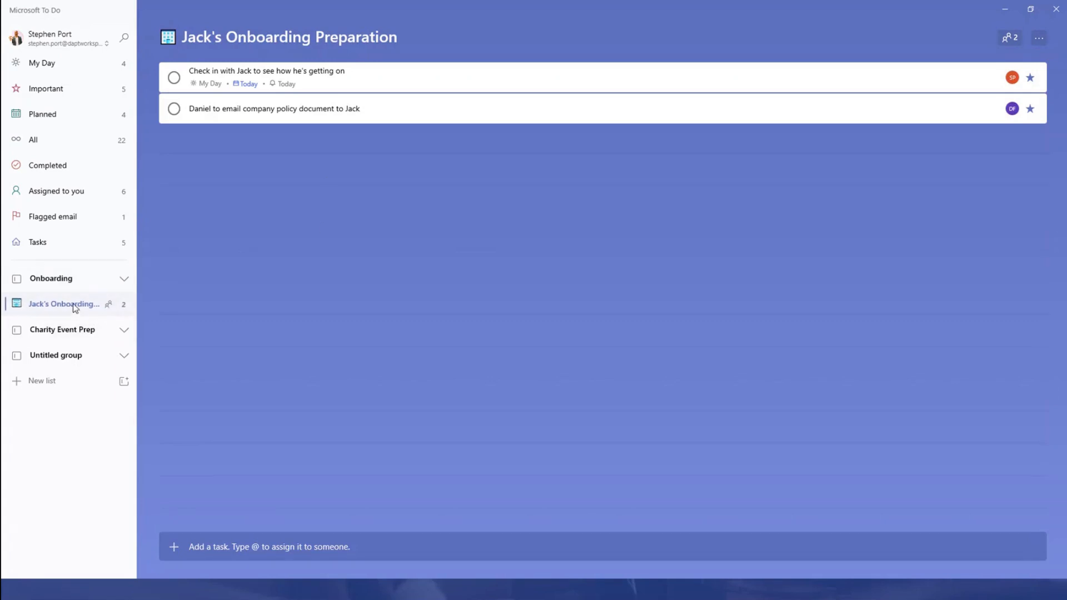
Examine the shared onboarding preparation list's members, invitation options and access management settings.
click(1005, 41)
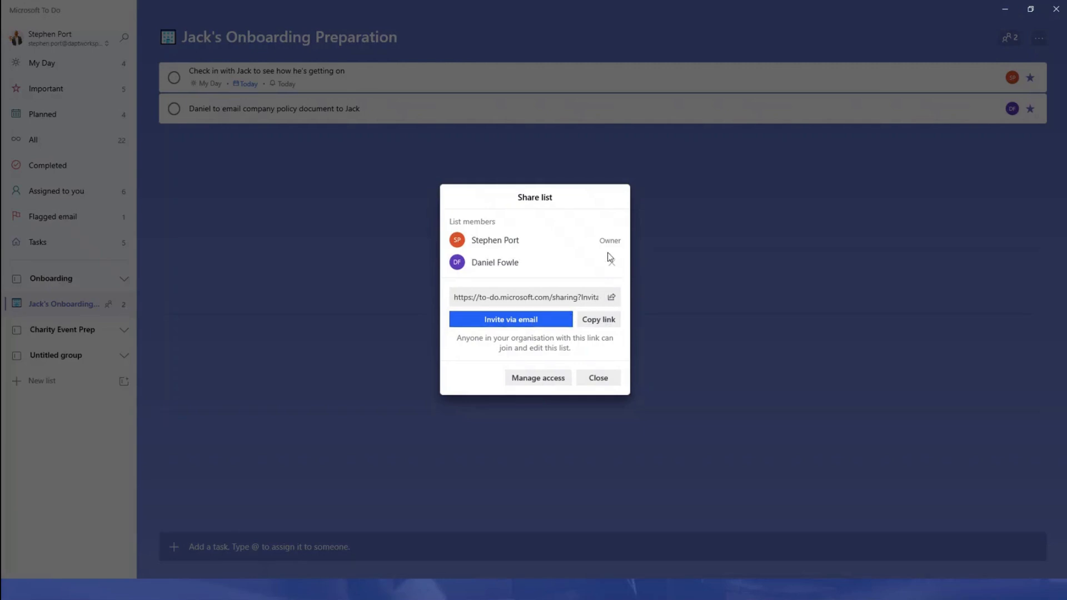
click(544, 384)
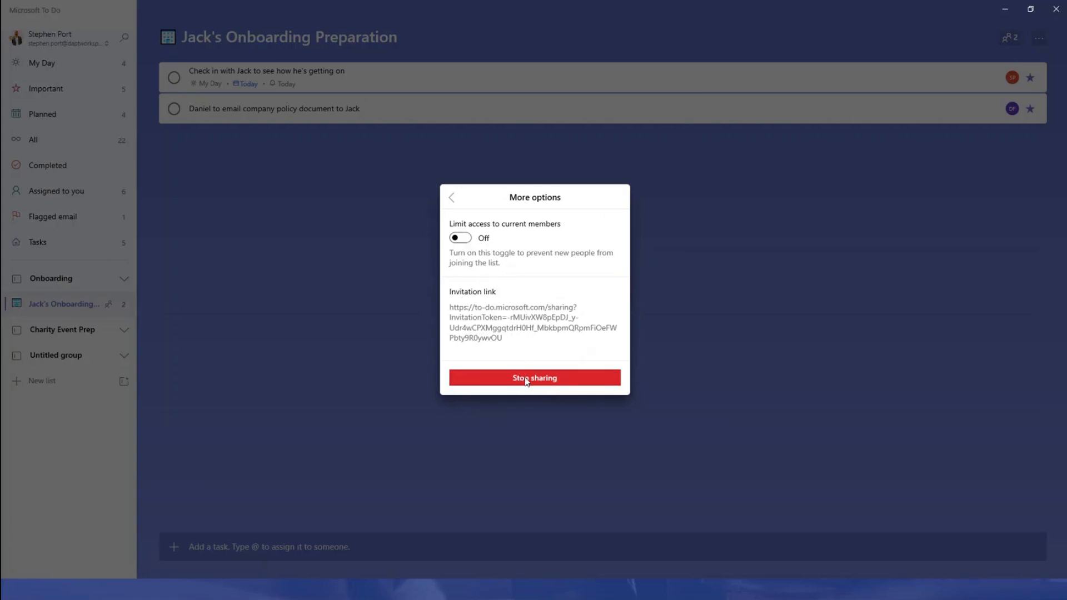
click(452, 197)
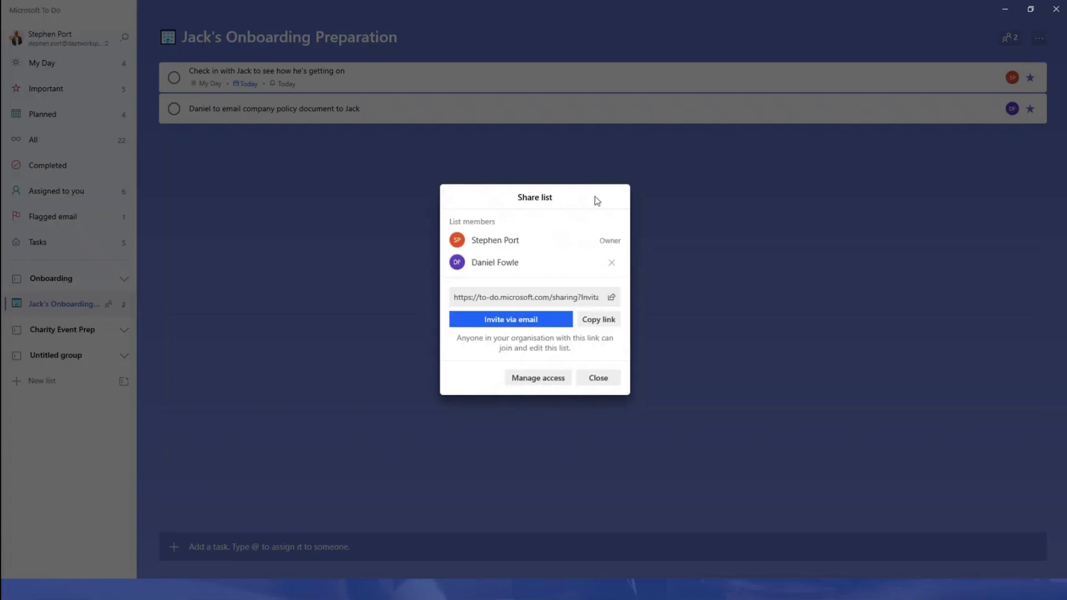
click(610, 377)
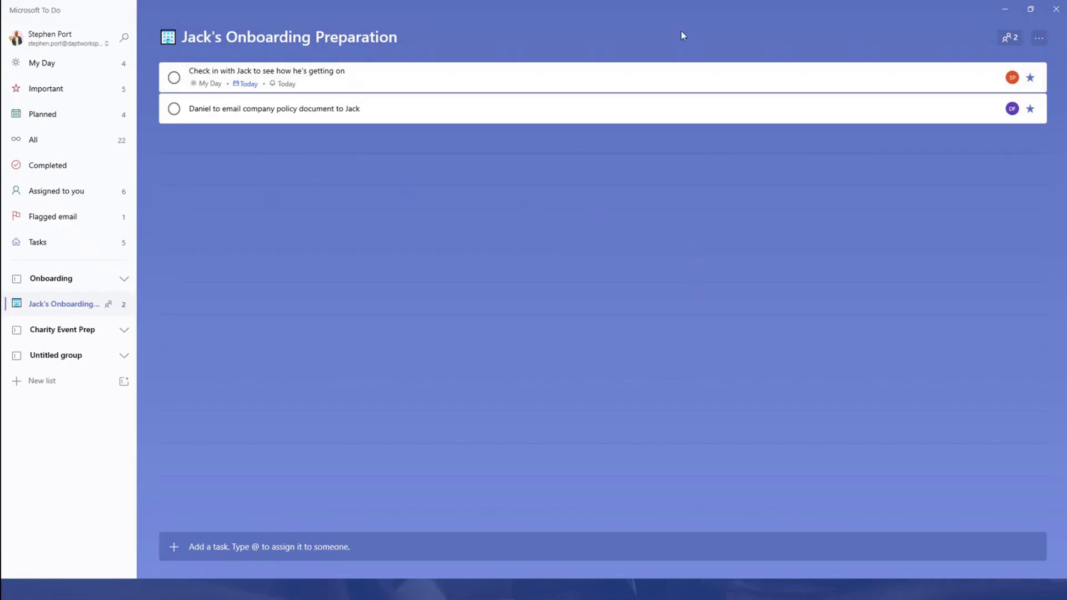
Review the move and sort options for the onboarding preparation list, and set its theme to the palm beach sunset photo.
click(1037, 39)
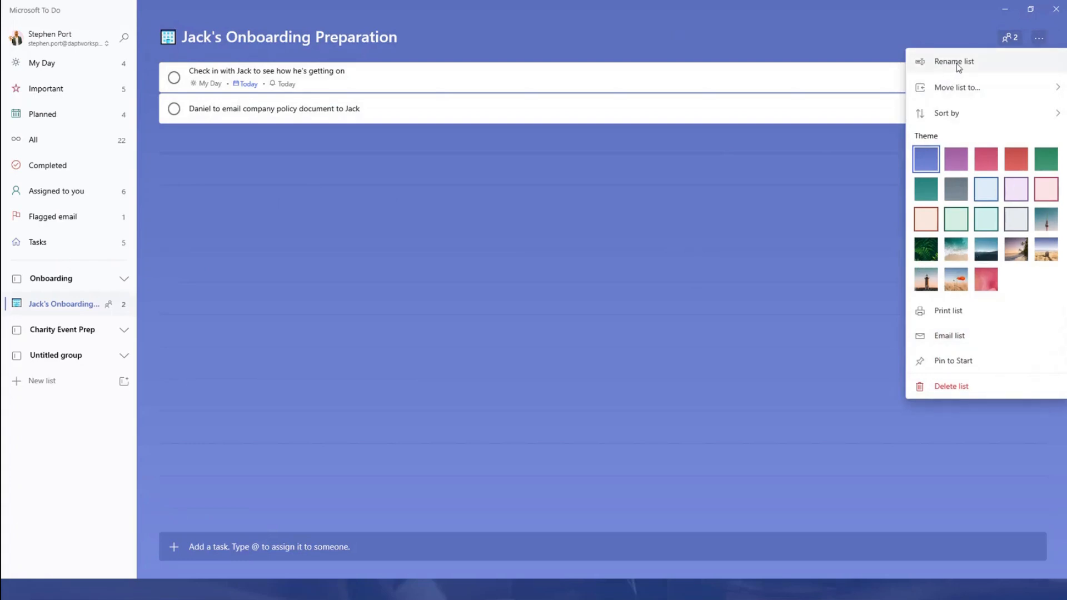
mouse_move(1056, 91)
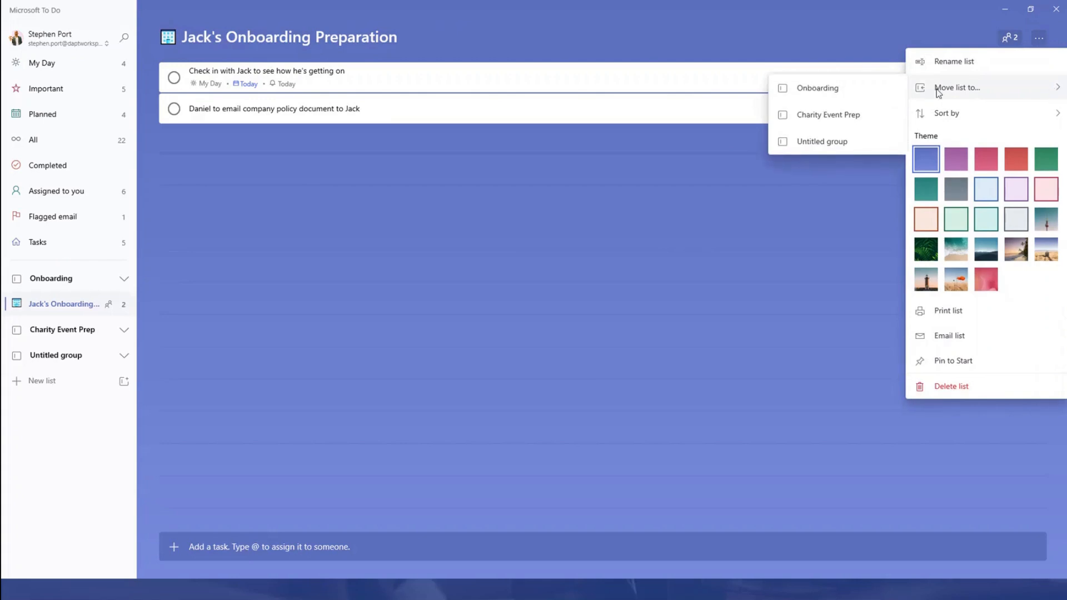
mouse_move(1030, 123)
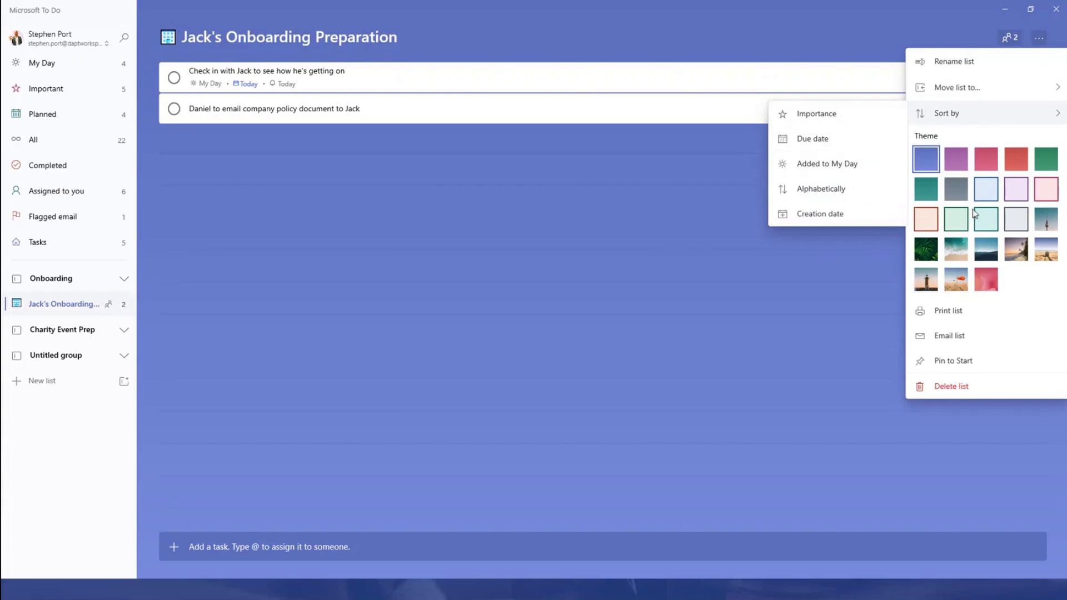
click(1012, 246)
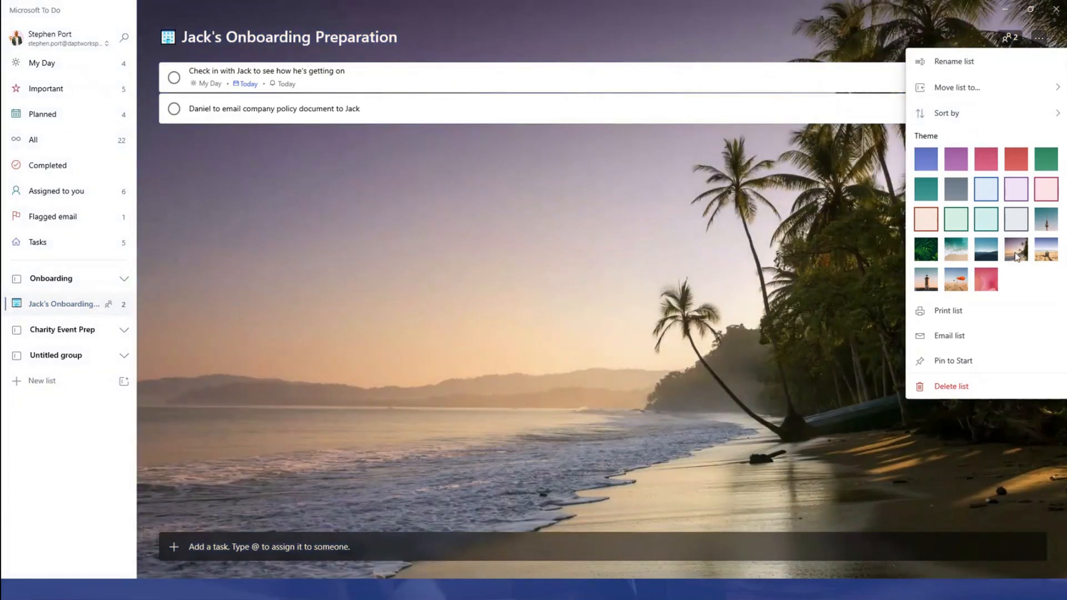
Preview the onboarding preparation list for printing and as an email draft, closing both without printing or sending.
click(949, 311)
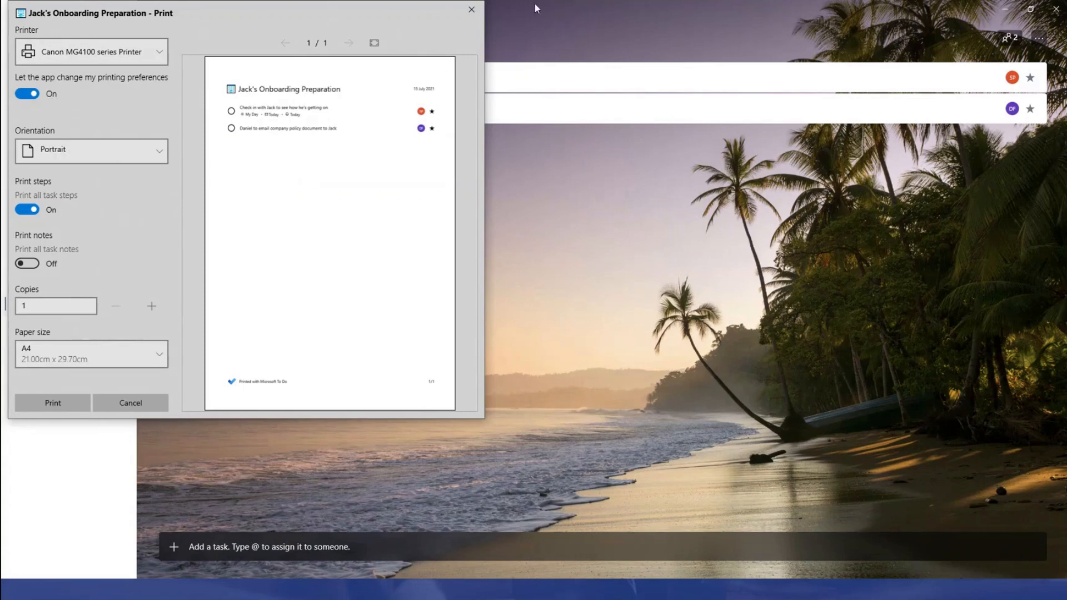
click(472, 11)
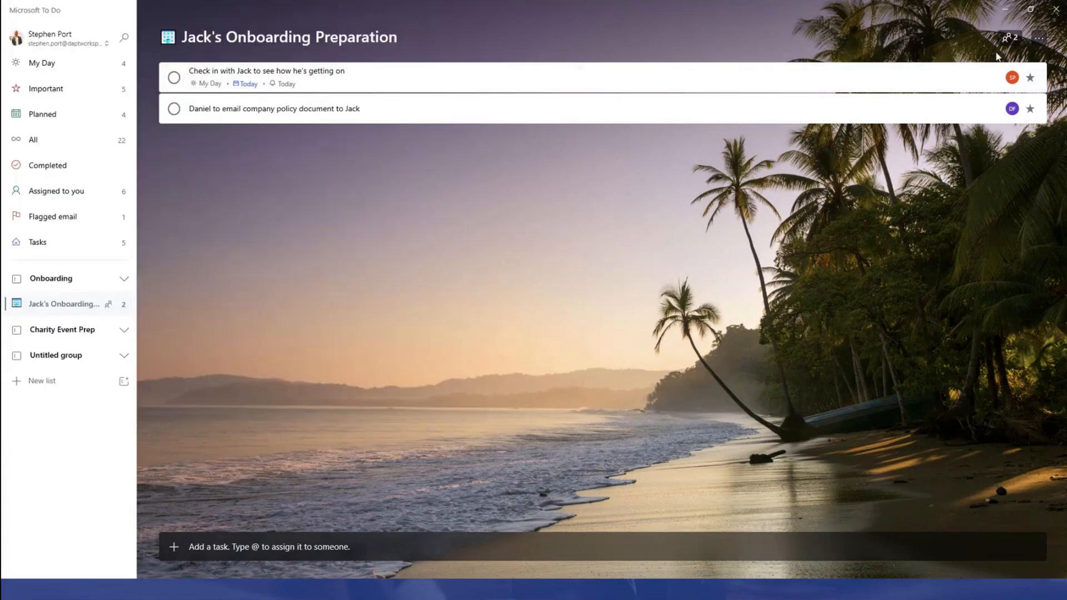
click(1038, 38)
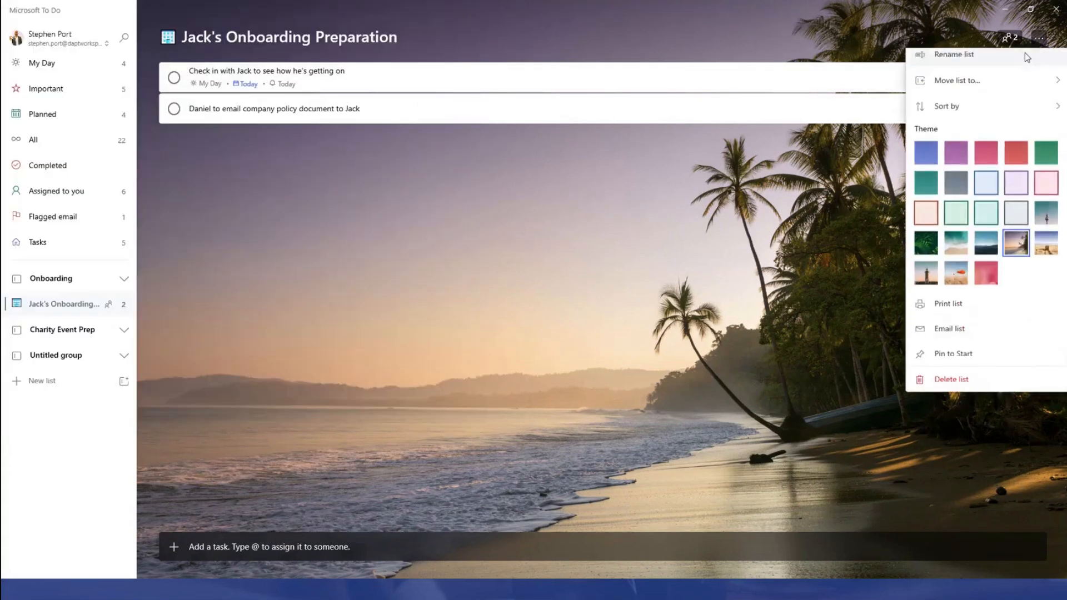
click(945, 335)
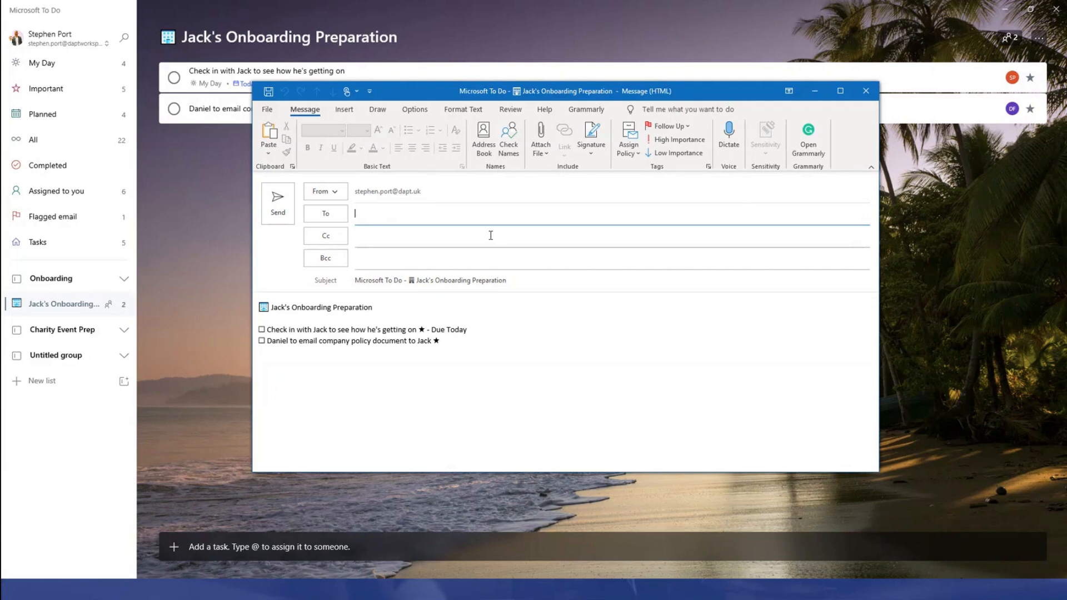
click(868, 93)
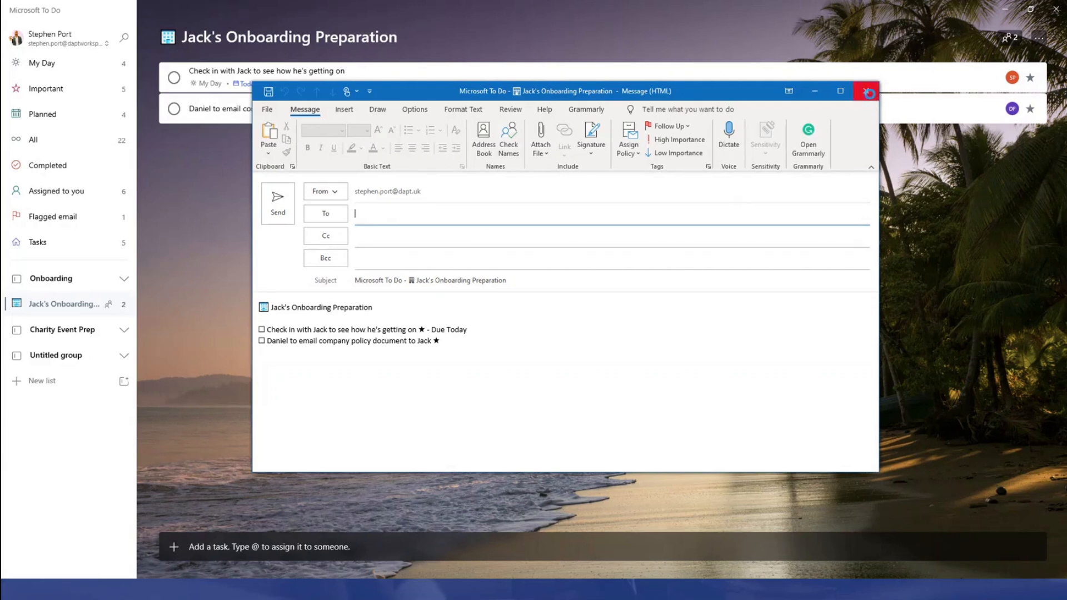
click(537, 329)
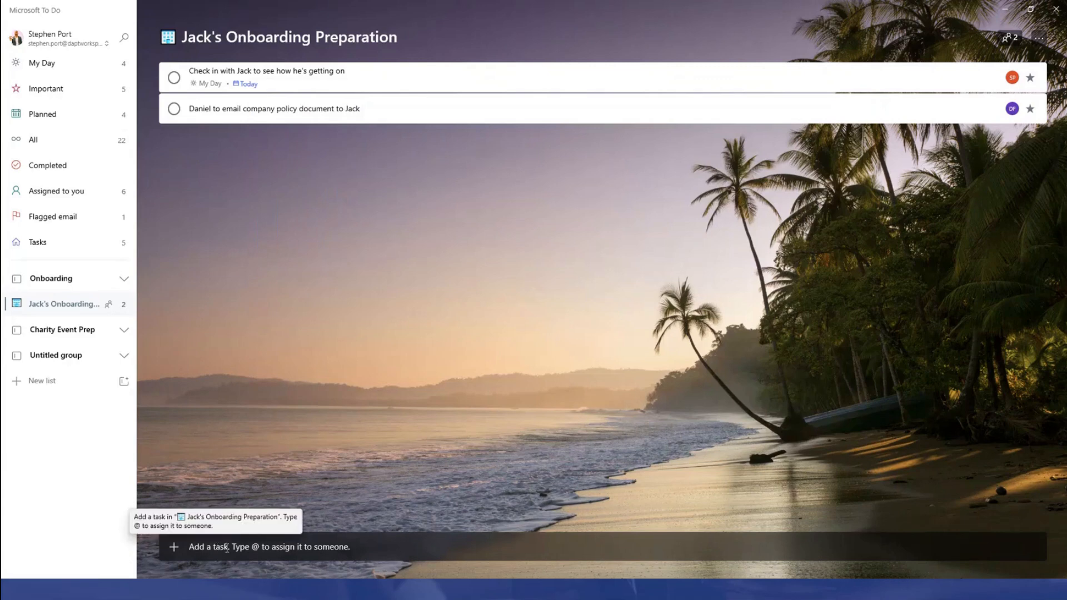
click(283, 547)
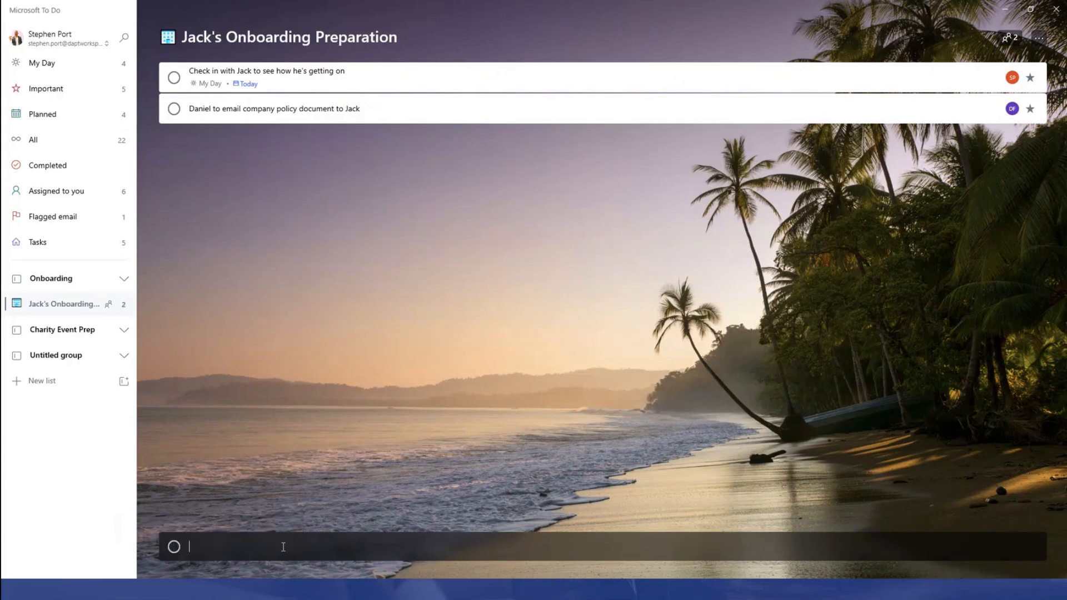
text(@dani)
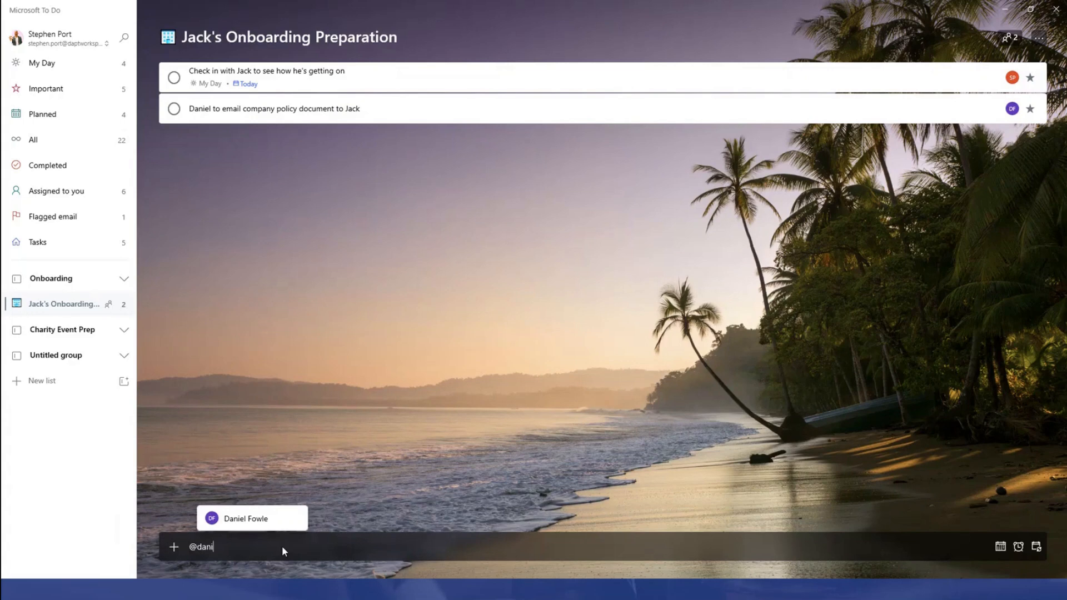
click(273, 521)
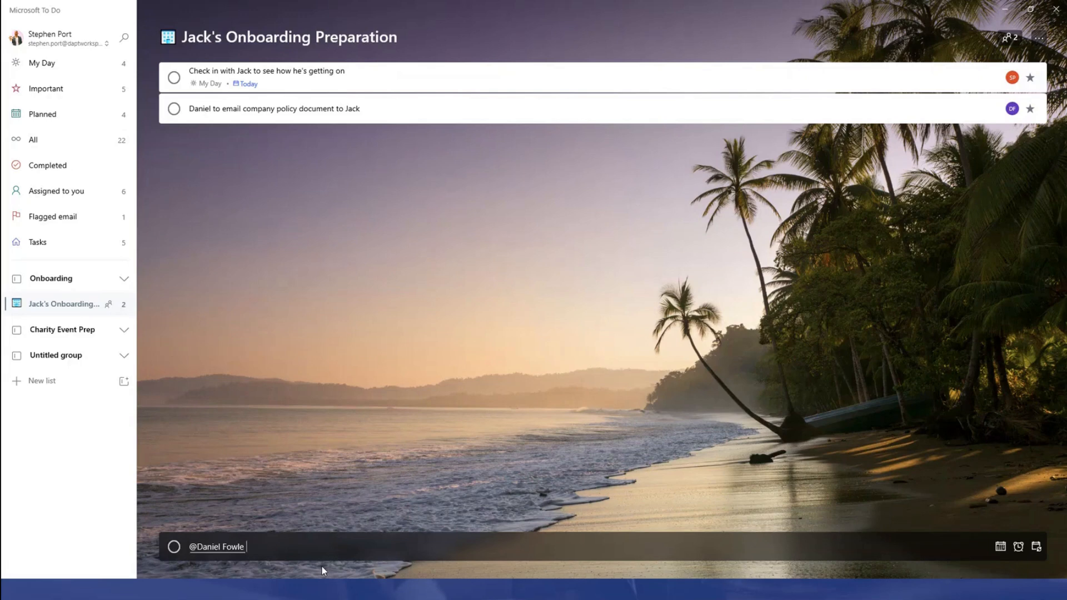
text(lorem ipsum)
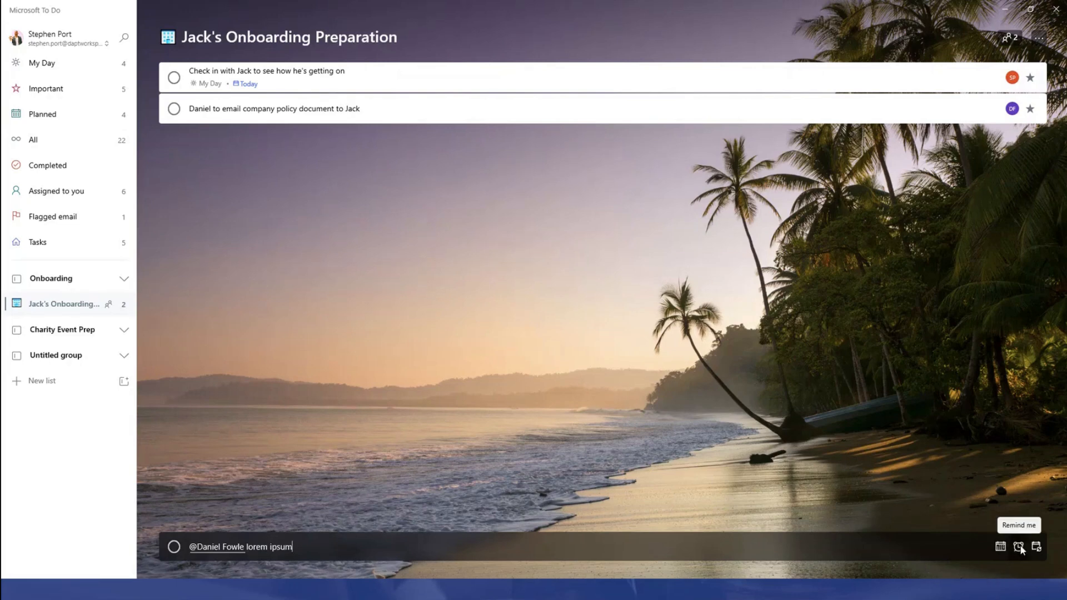
key(Return)
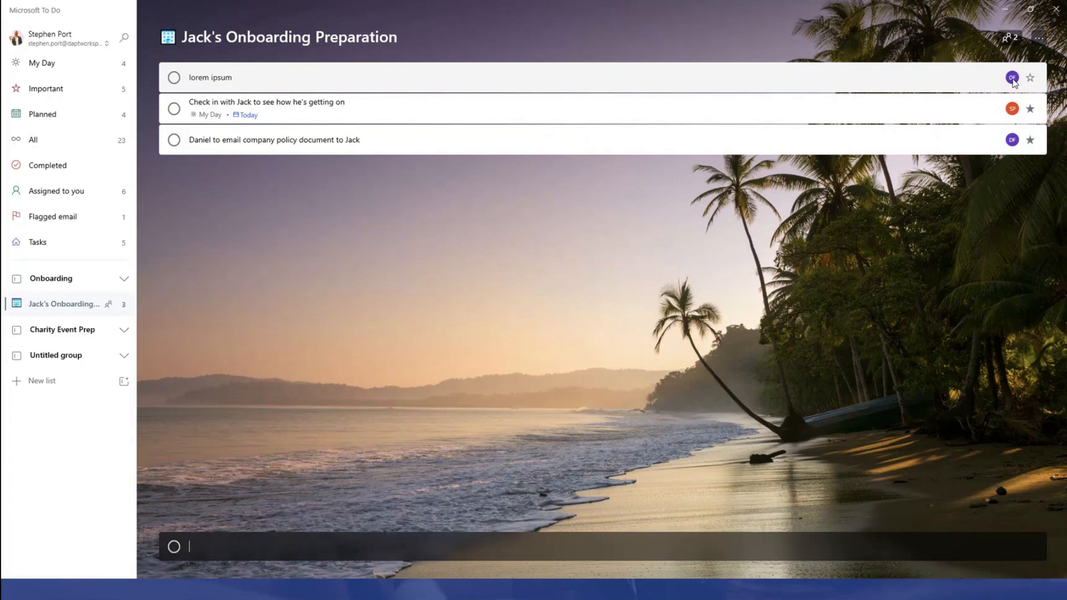
Switch to Outlook, add the suggested "Document for review" task from the daily briefing's Insights to To Do, and open the Tasks list in To Do.
click(74, 456)
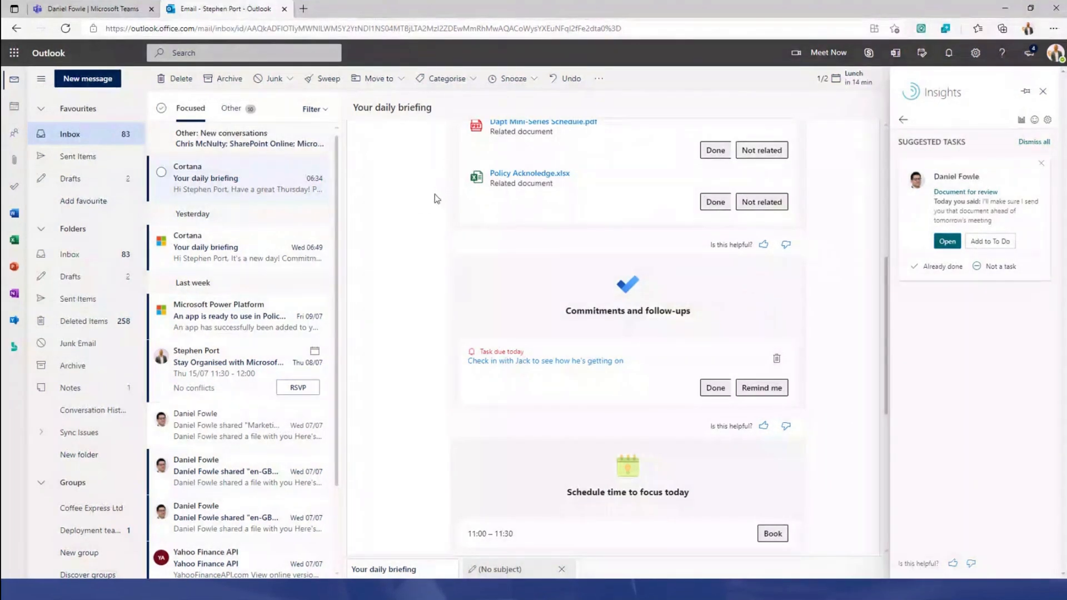
scroll(472, 248, up, 6)
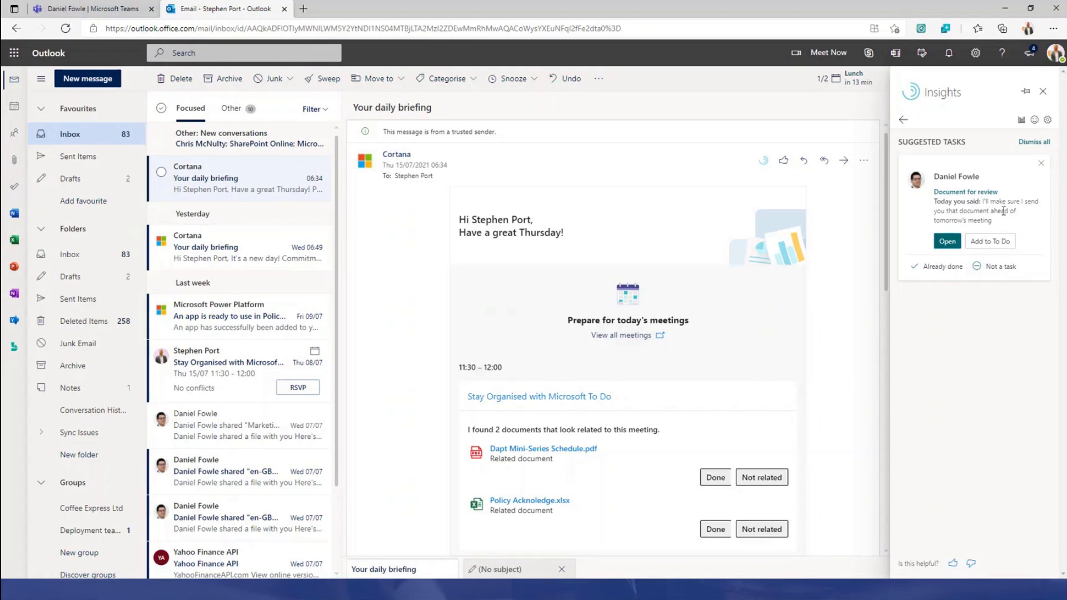
click(994, 245)
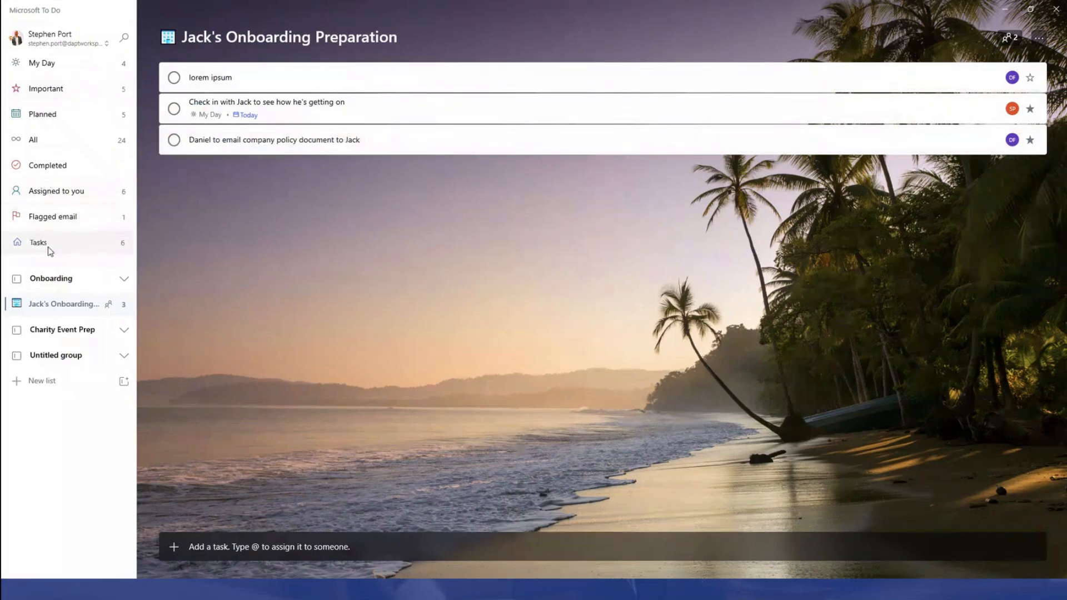
click(49, 246)
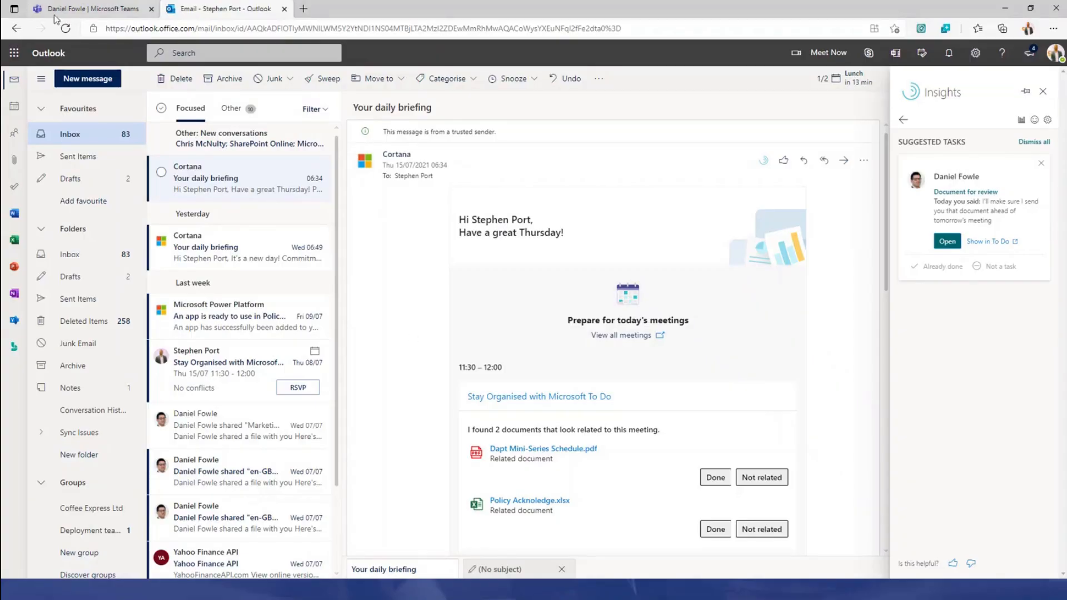
Switch to Teams and start creating a task from the chat message about completing the return to work form.
click(72, 12)
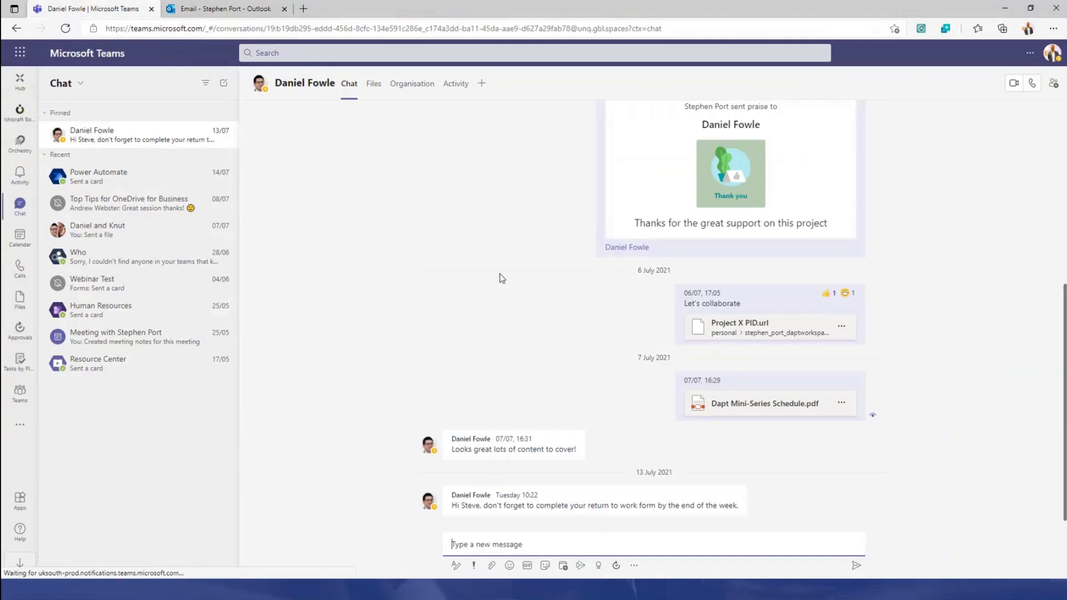
mouse_move(505, 503)
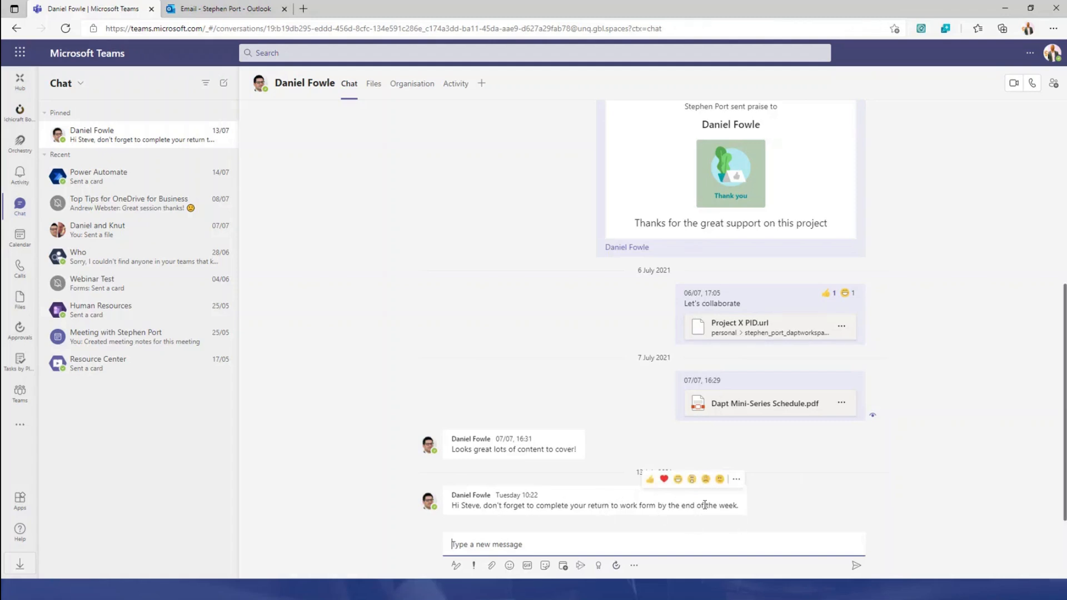
click(738, 482)
mouse_move(744, 475)
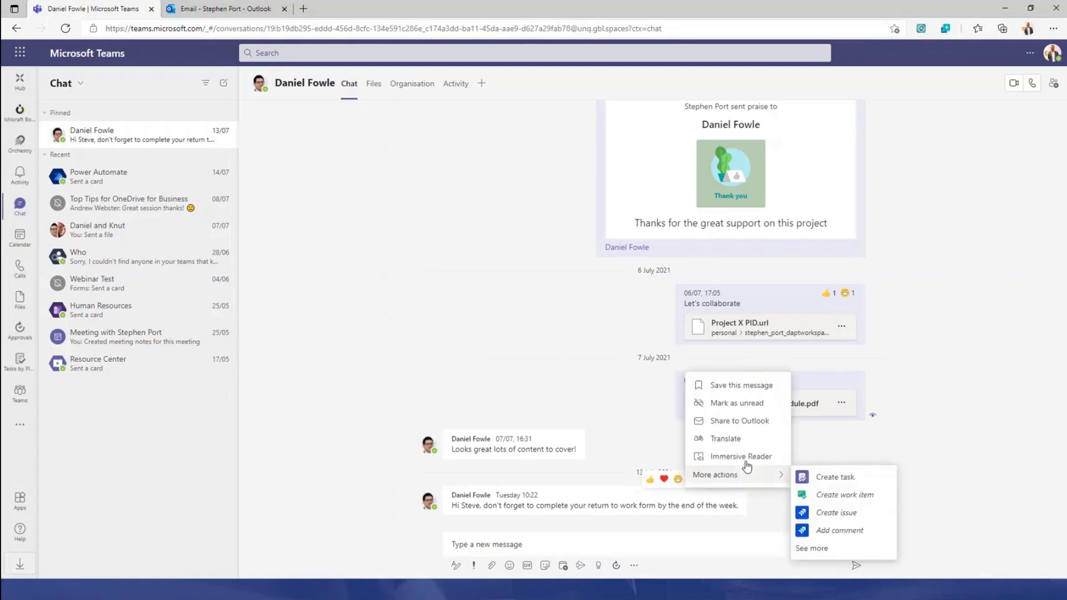
click(849, 478)
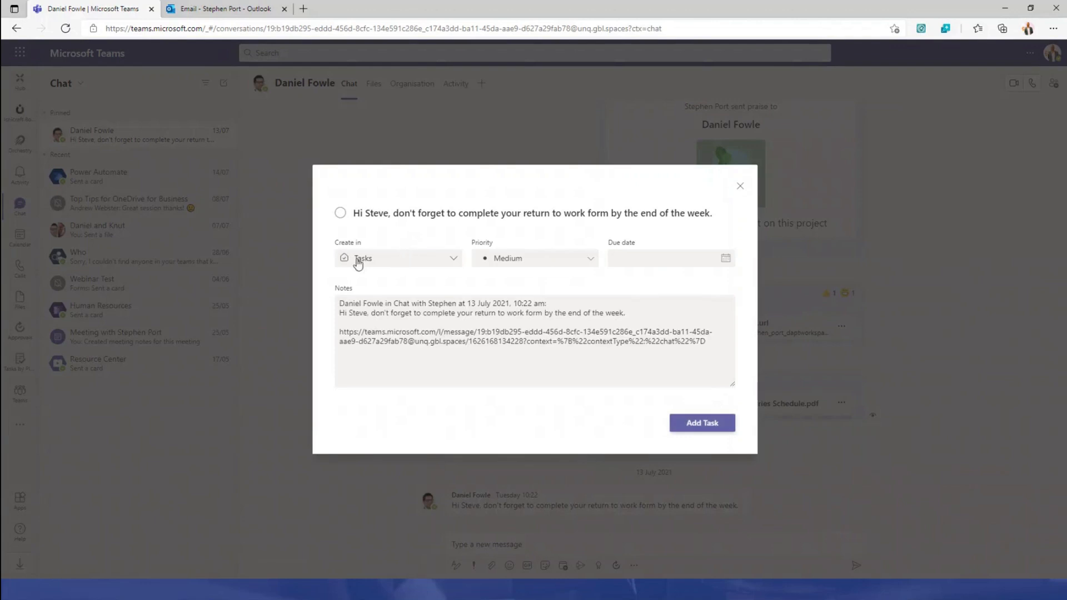
Review the list and priority choices, keep Tasks and Medium, and add the return to work form task.
click(454, 259)
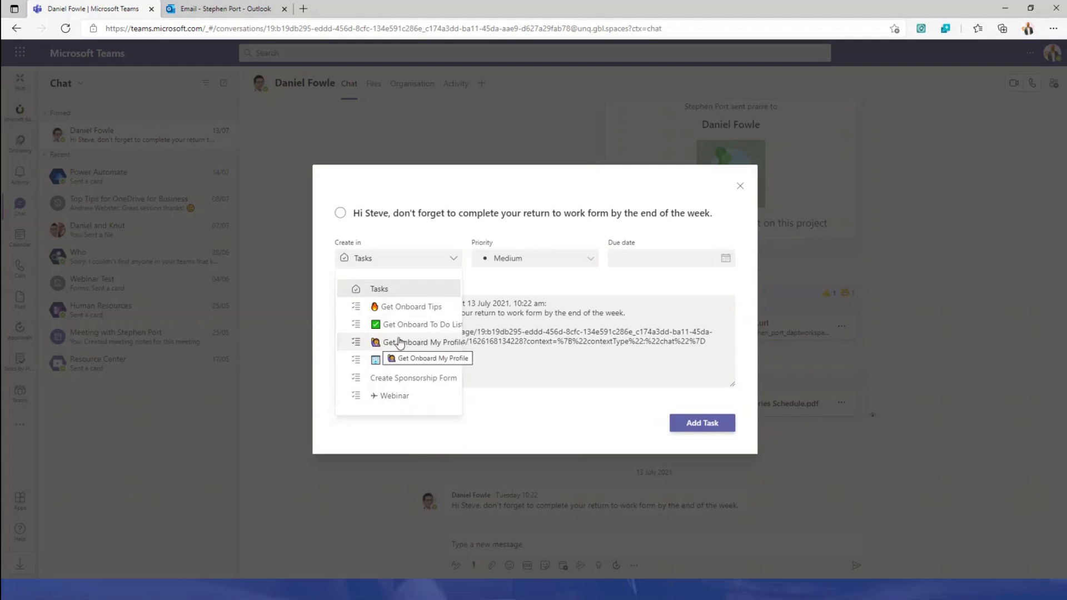
click(408, 290)
click(581, 260)
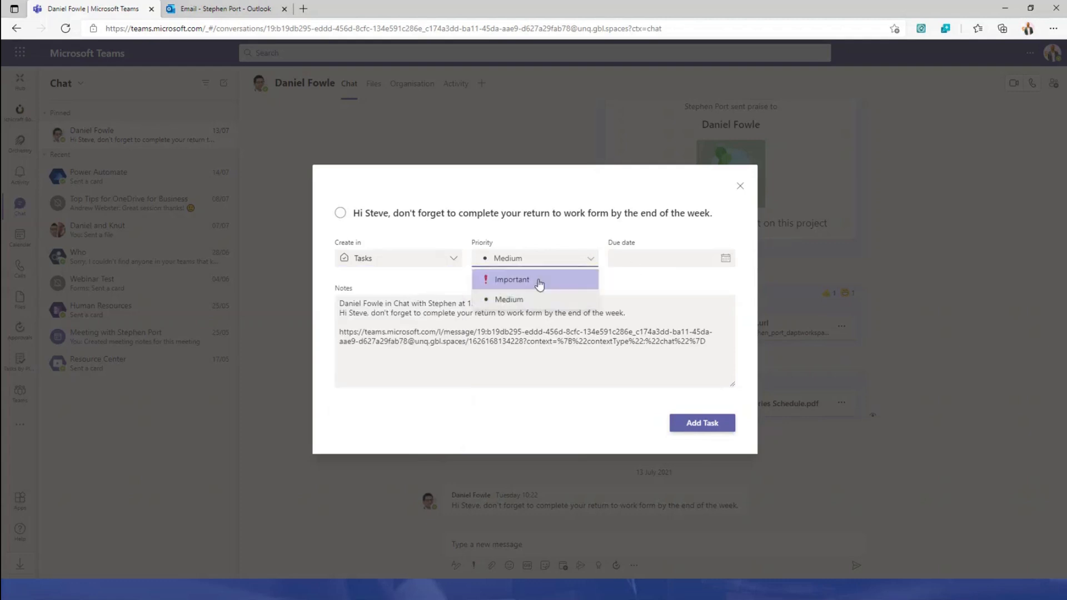
click(587, 228)
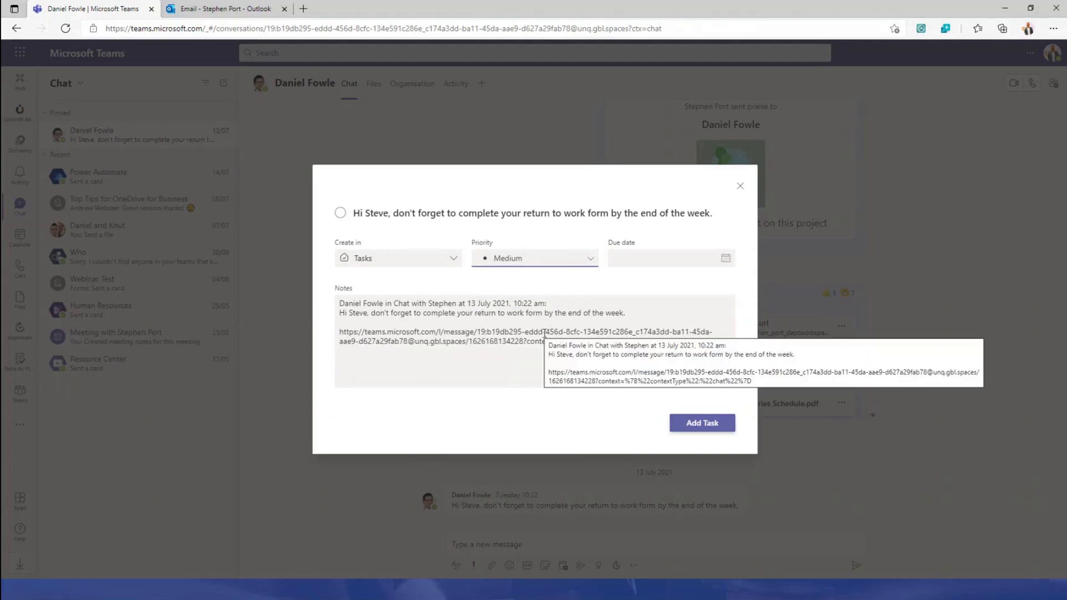
click(703, 425)
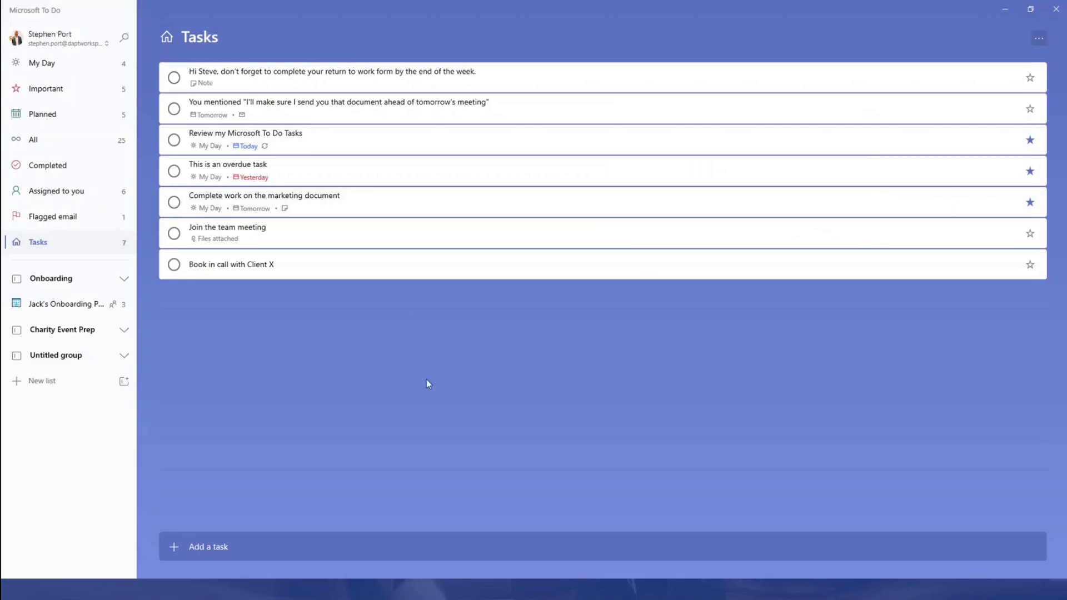
In To Do, give the return to work form task three steps: "Complete the form", emailing it to the colleague, and "Review RTW form with HR".
click(550, 85)
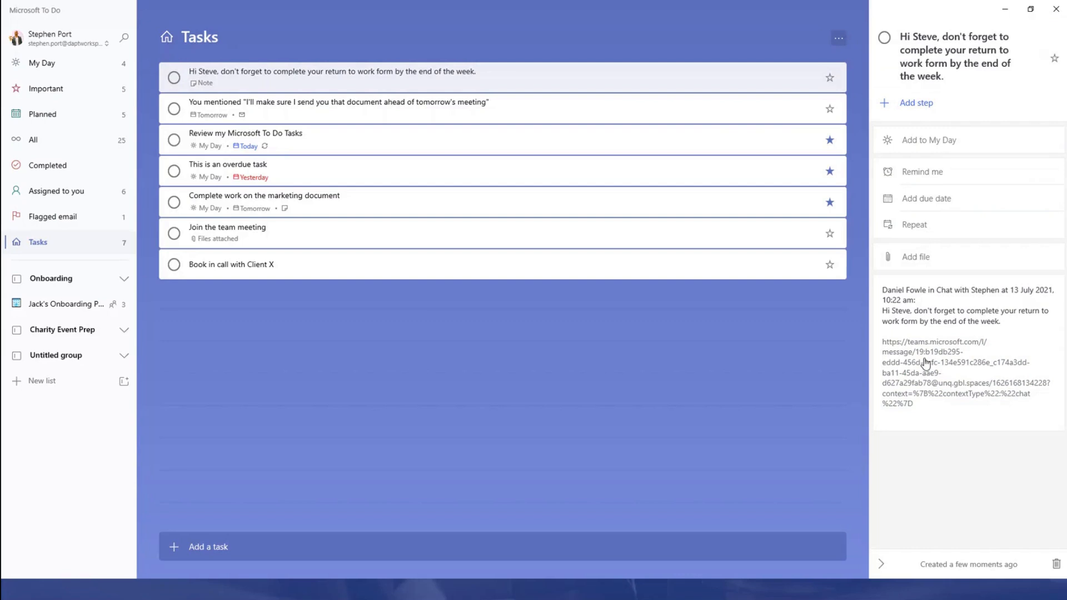
click(910, 102)
text(Complete the form)
key(Return)
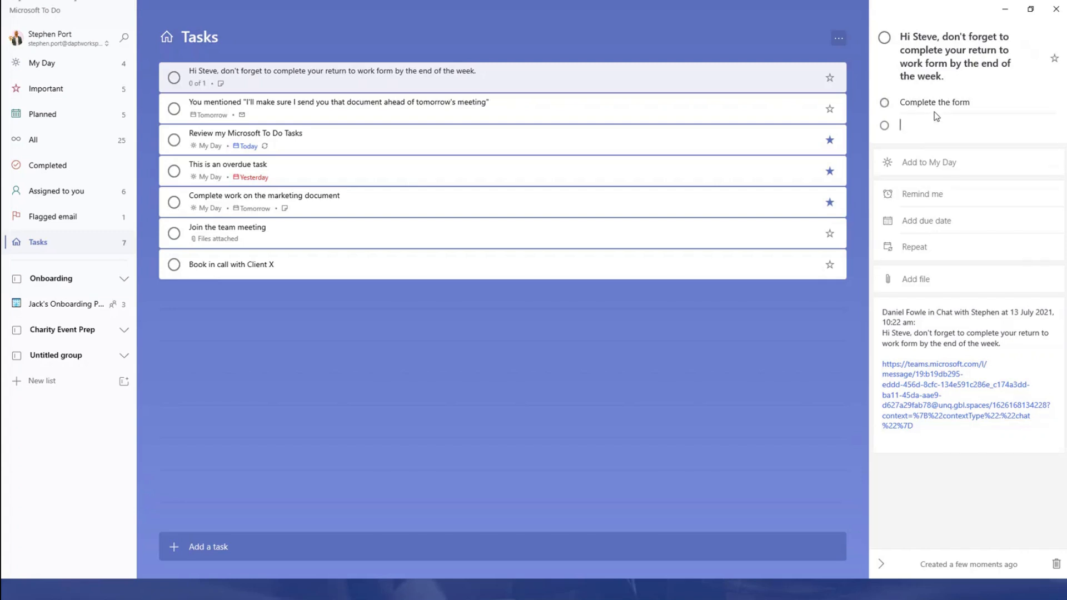
text(EMail it to dan)
key(Return)
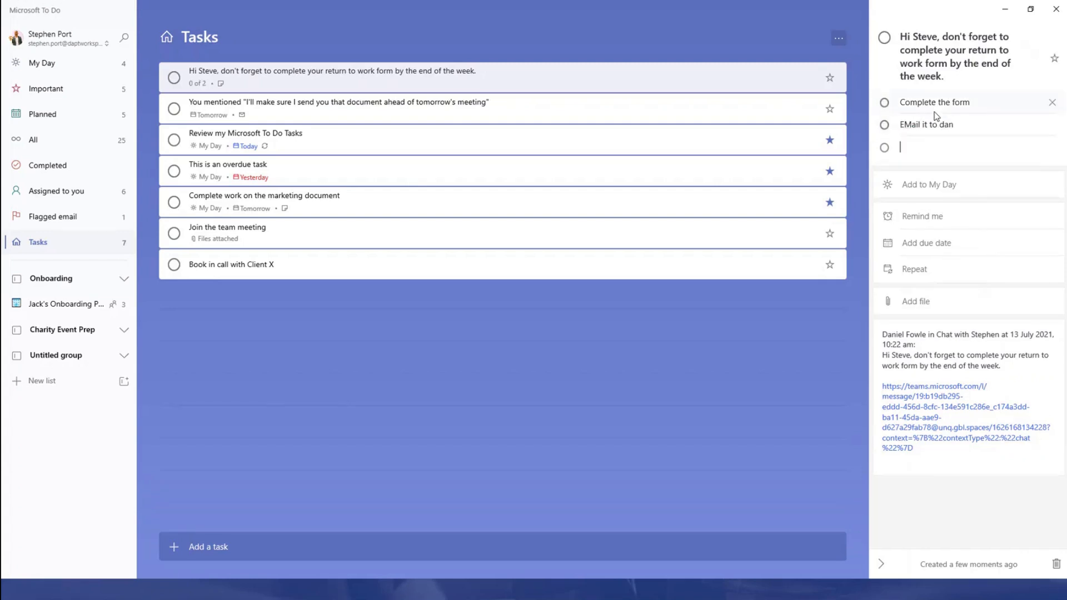
text(Review RTW form with HR)
key(Return)
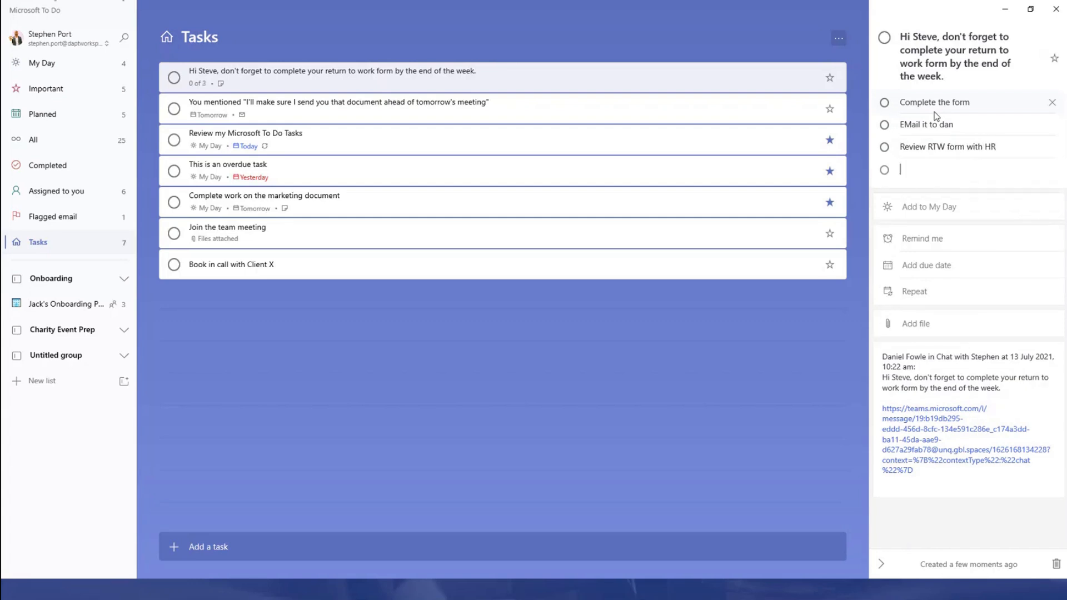
click(959, 497)
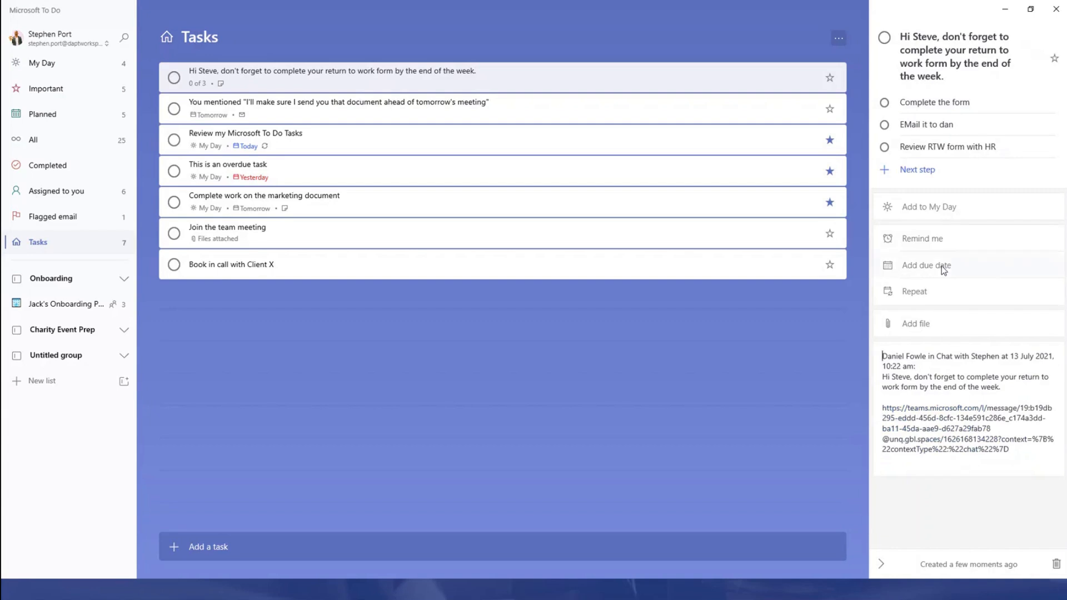
Mark all three steps of the return to work form task as complete, and complete the task itself.
click(884, 102)
click(884, 125)
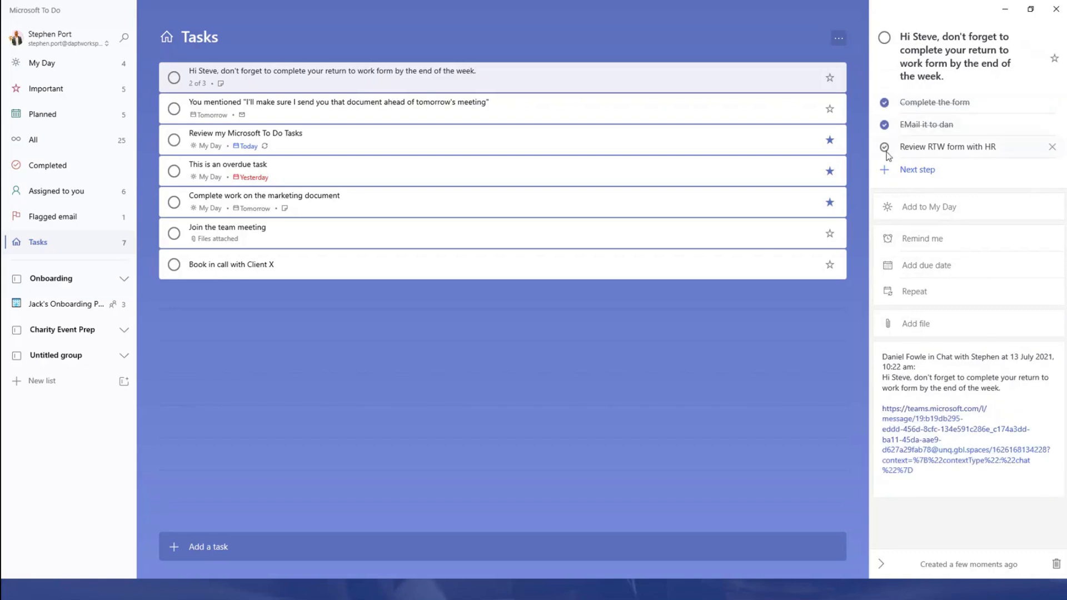
click(885, 148)
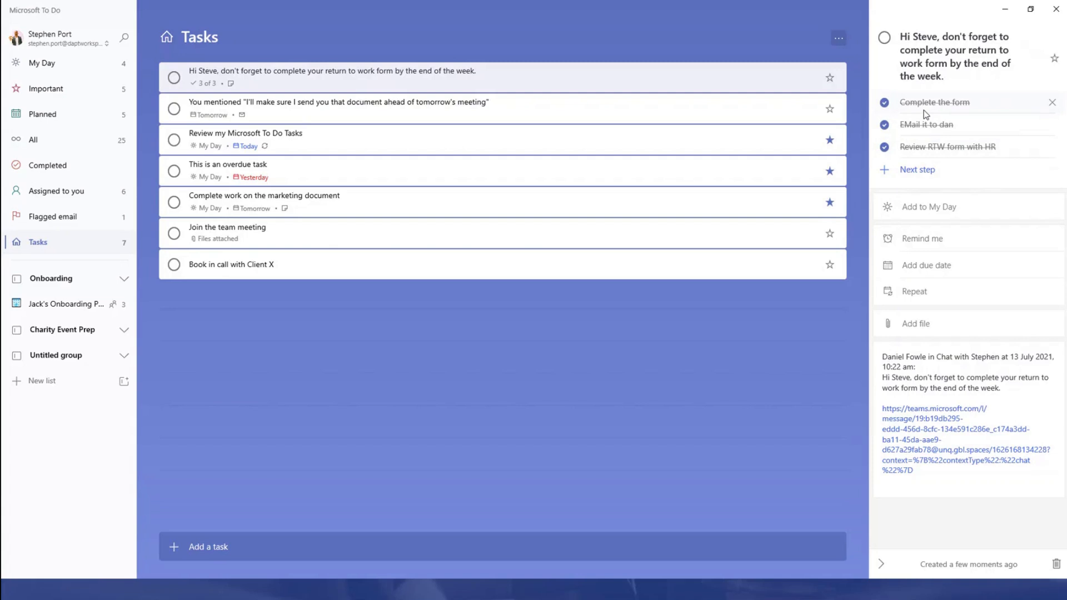
click(884, 38)
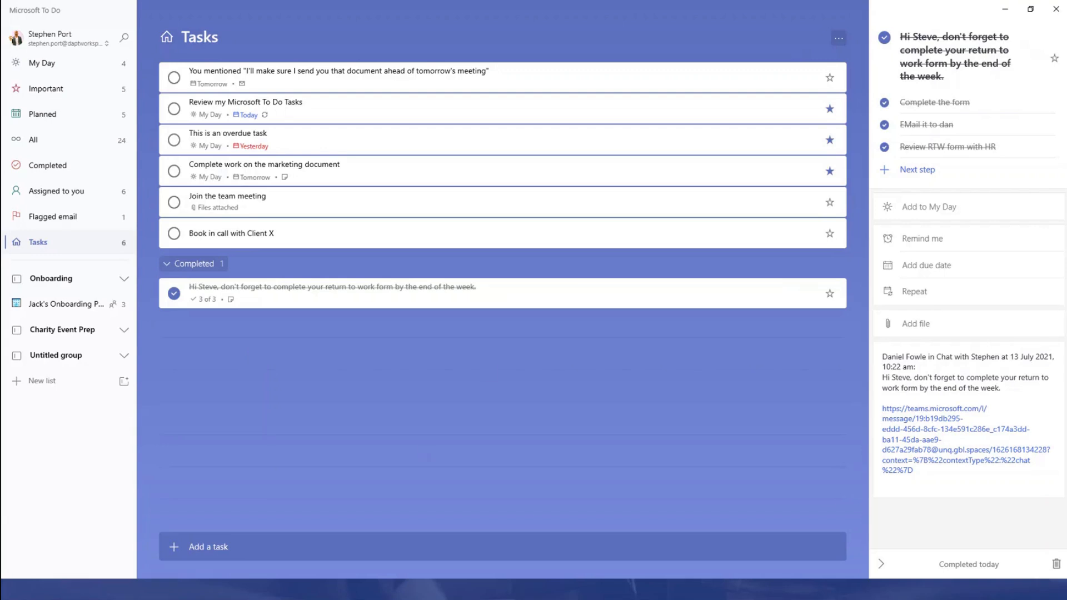
Switch to Teams and open the group chat containing the shared "The organized inbox.pdf" file.
key(alt+Tab)
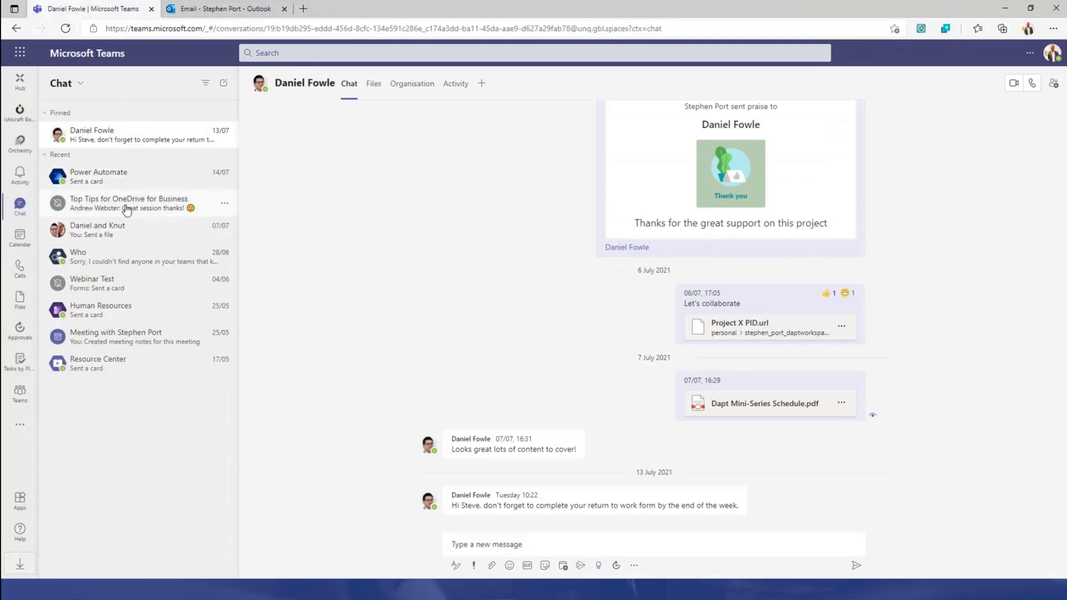
click(131, 239)
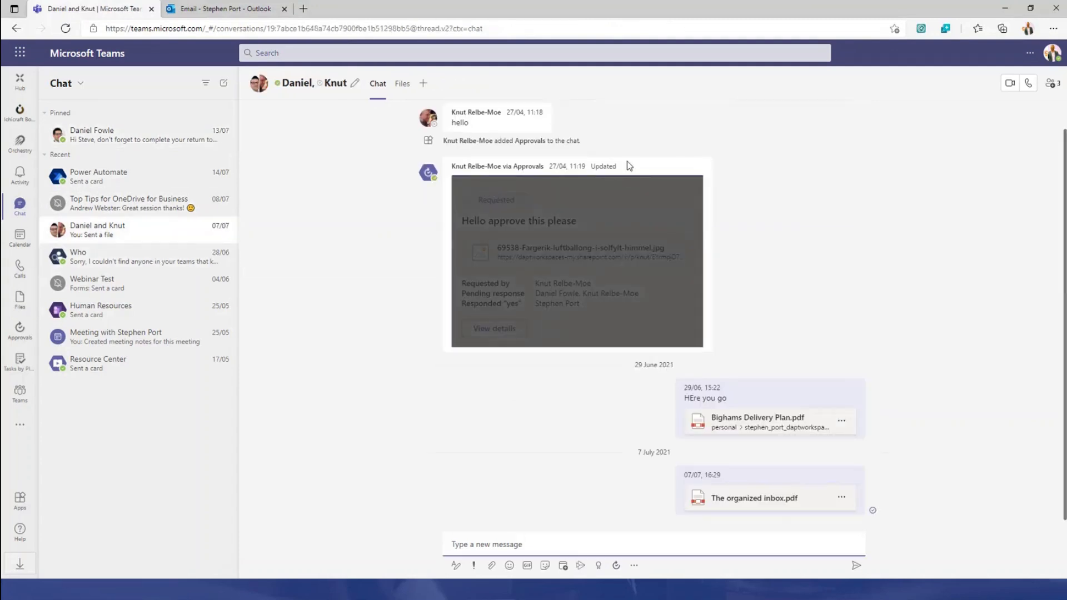